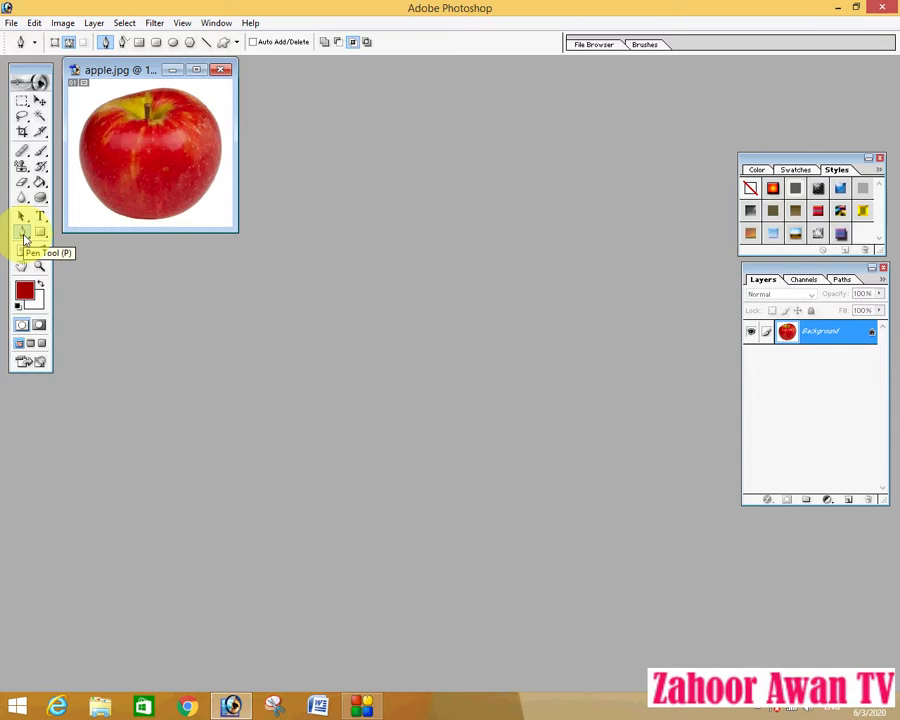
Trace the apple's upper edge with the Pen tool, from the upper left, past the stem and onto the upper-right shoulder.
left_click(23, 234)
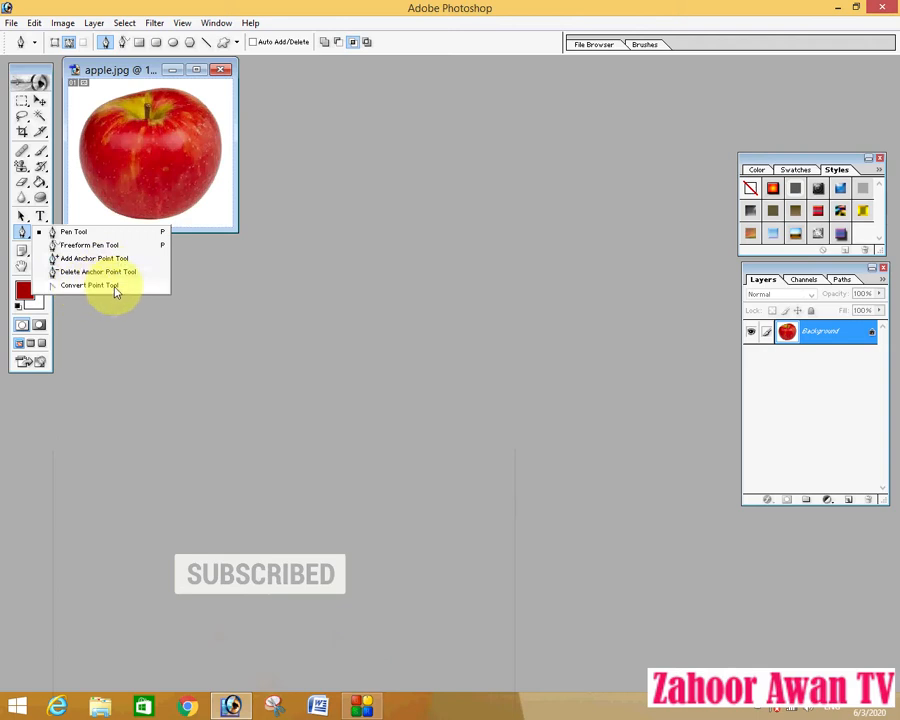
left_click(84, 234)
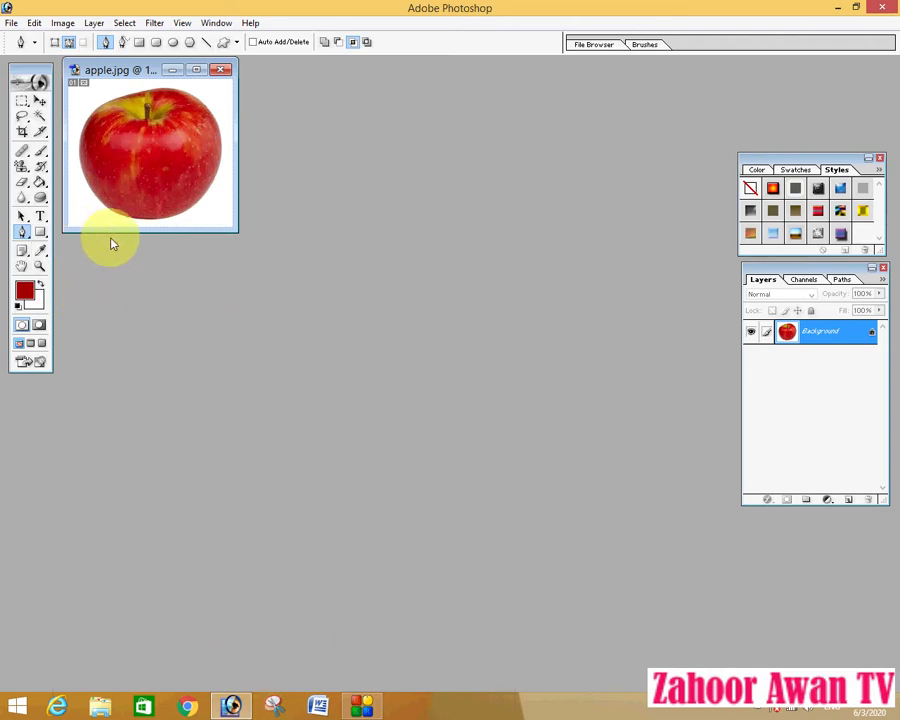
left_click(40, 265)
left_click(135, 165)
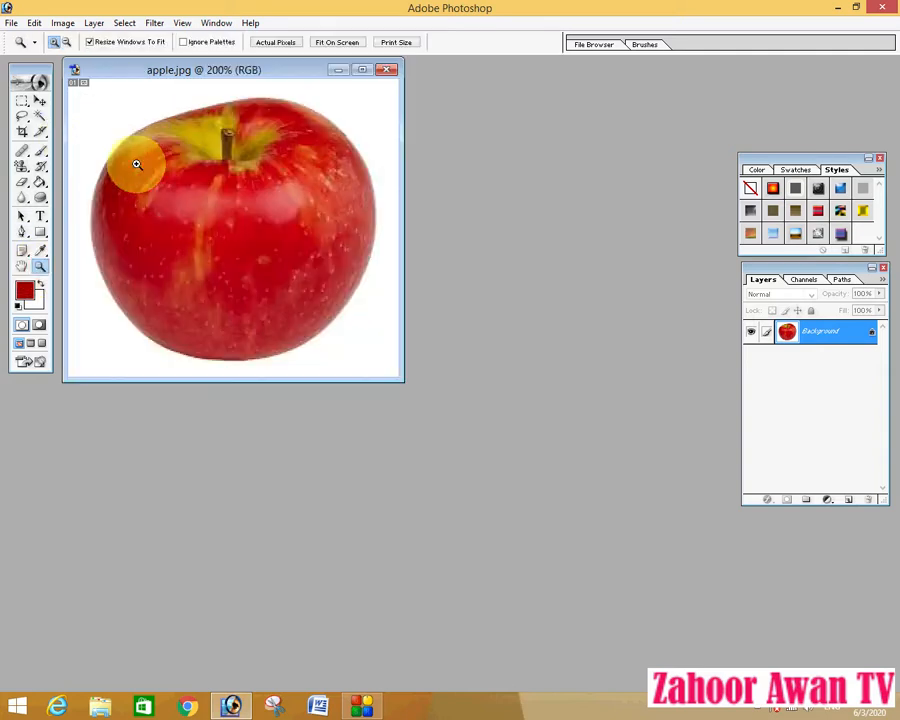
left_click(188, 214)
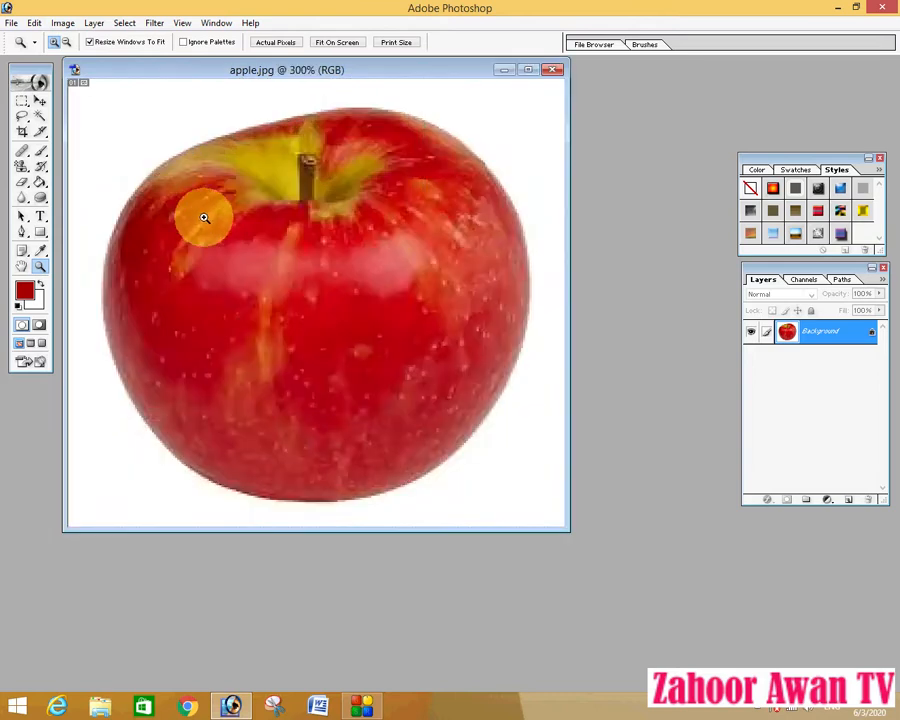
left_click(204, 215)
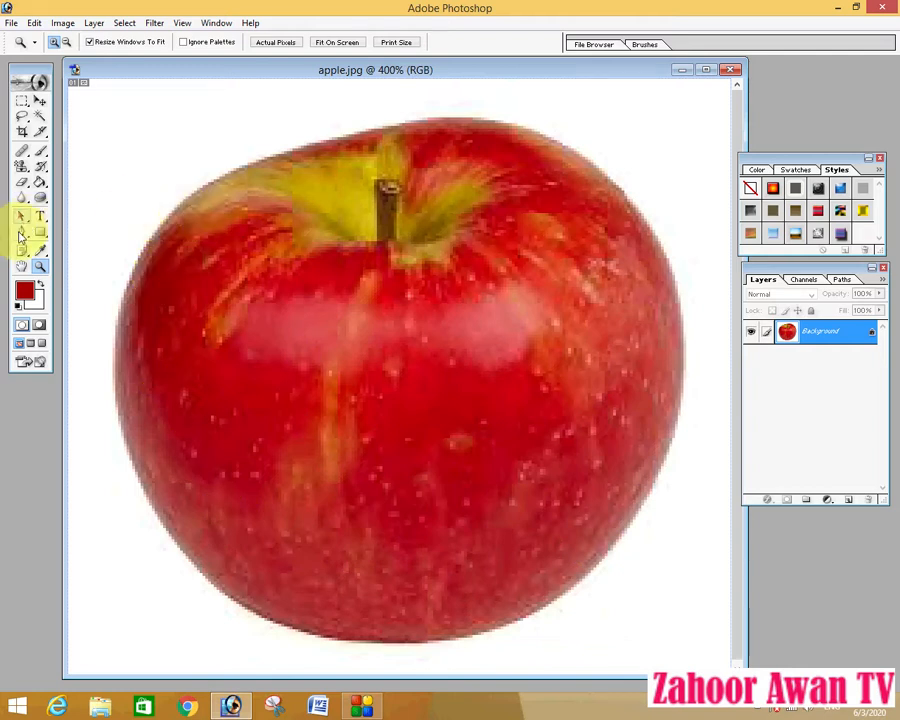
left_click_drag(19, 234, 62, 232)
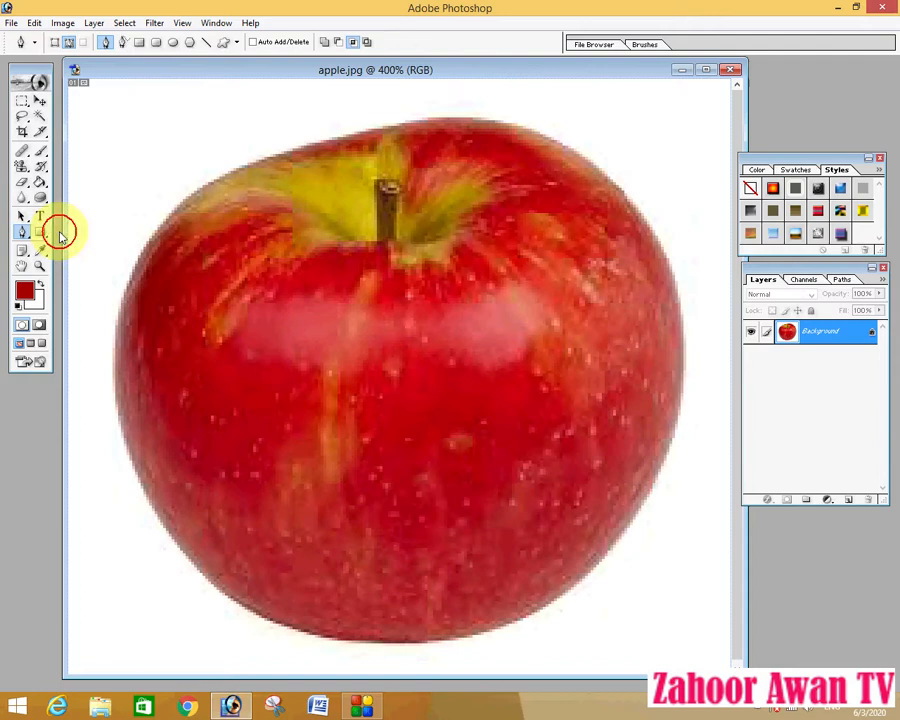
left_click(302, 148)
left_click(388, 128)
left_click(462, 121)
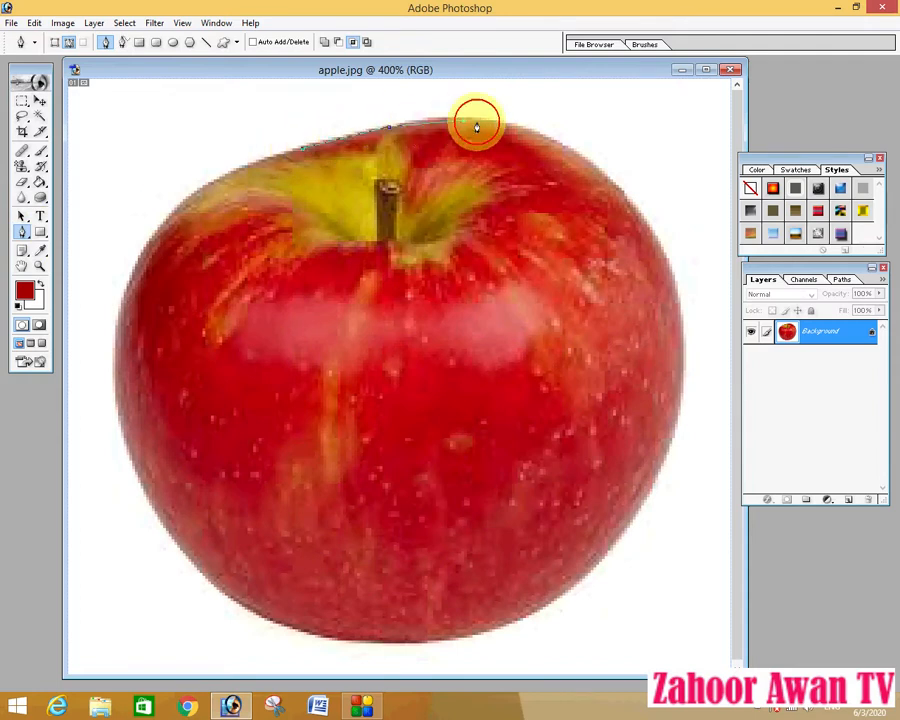
left_click(511, 127)
left_click(566, 153)
left_click(612, 187)
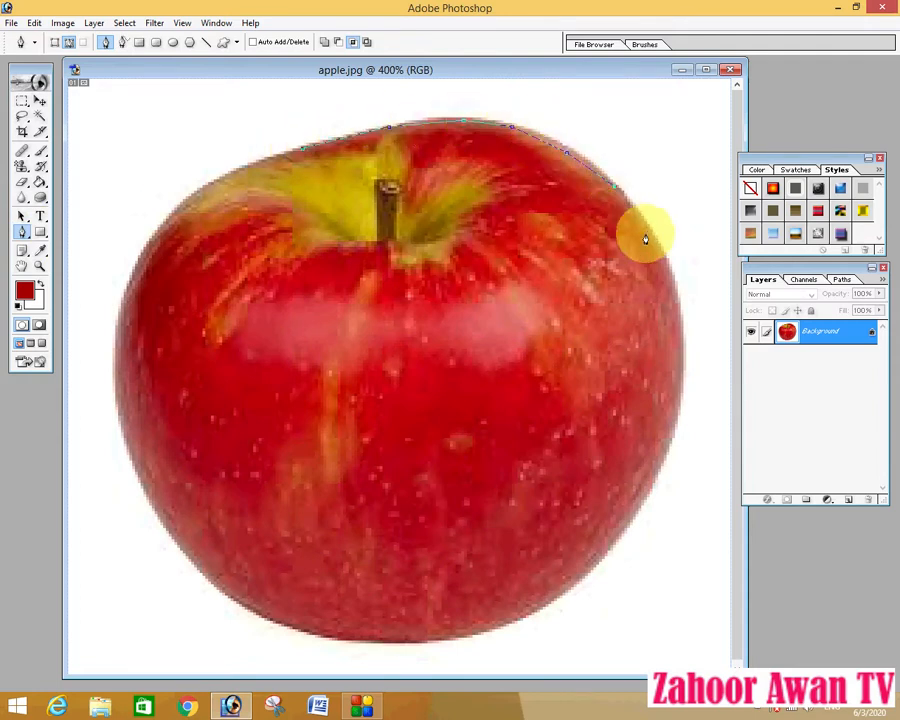
Continue the path down the apple's right side to its lower-right edge.
left_click(646, 233)
left_click(677, 299)
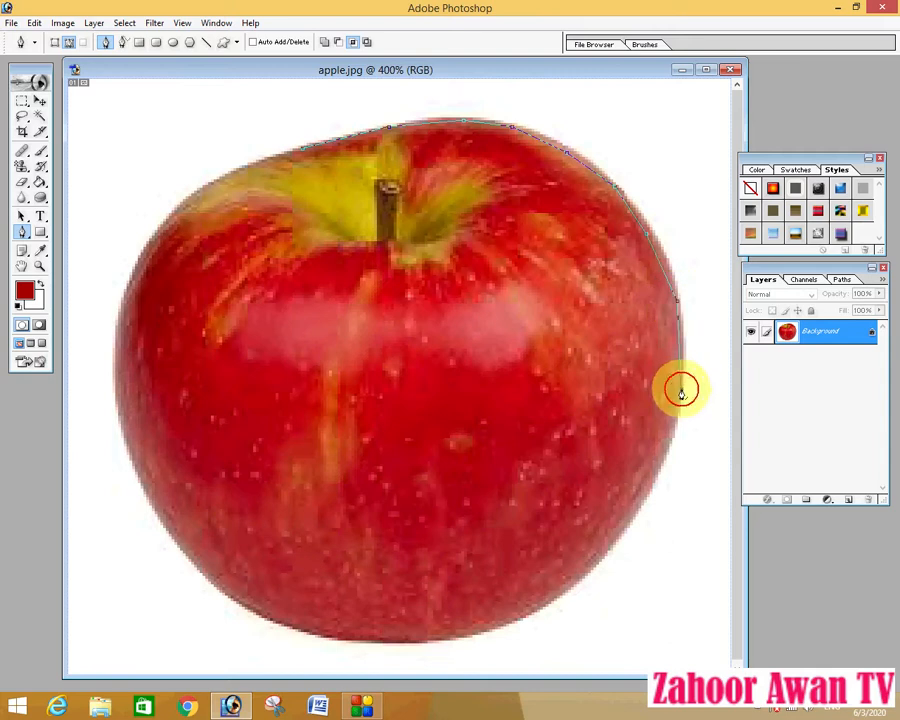
left_click(666, 457)
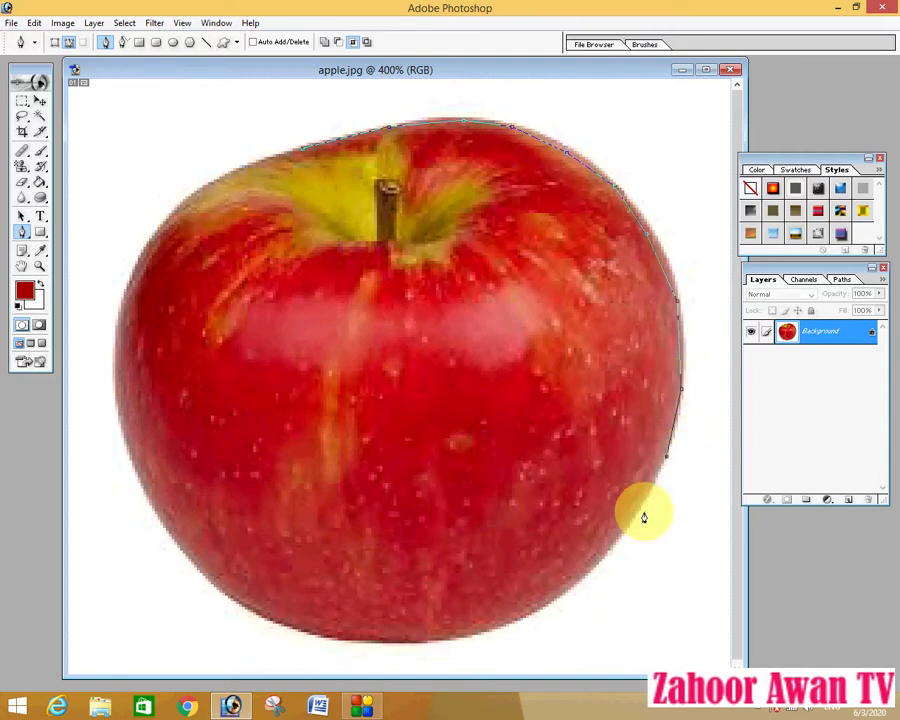
left_click(637, 512)
left_click(597, 557)
left_click(567, 588)
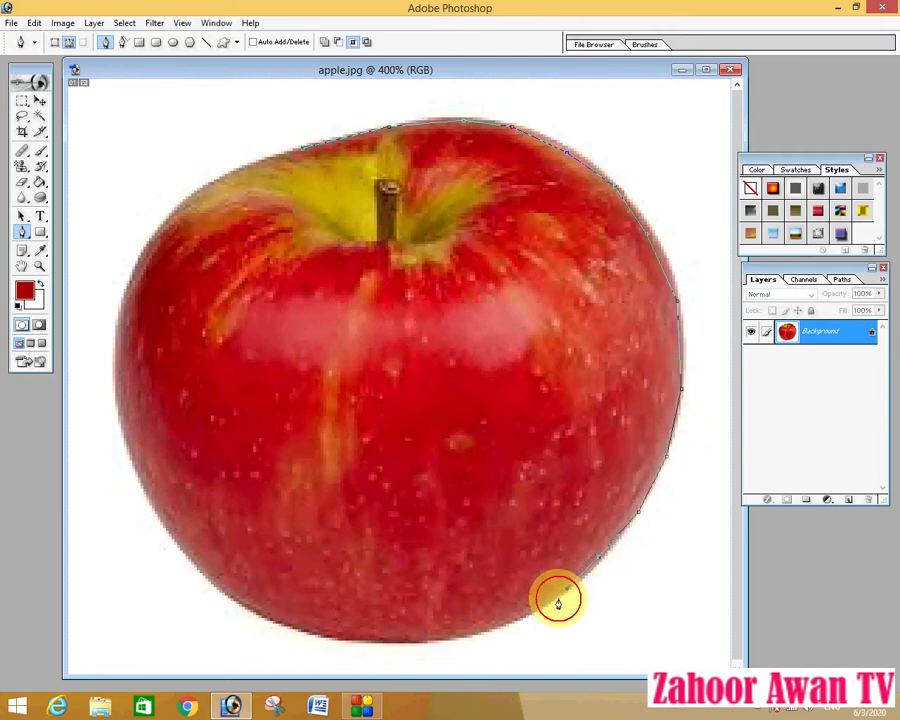
left_click(531, 613)
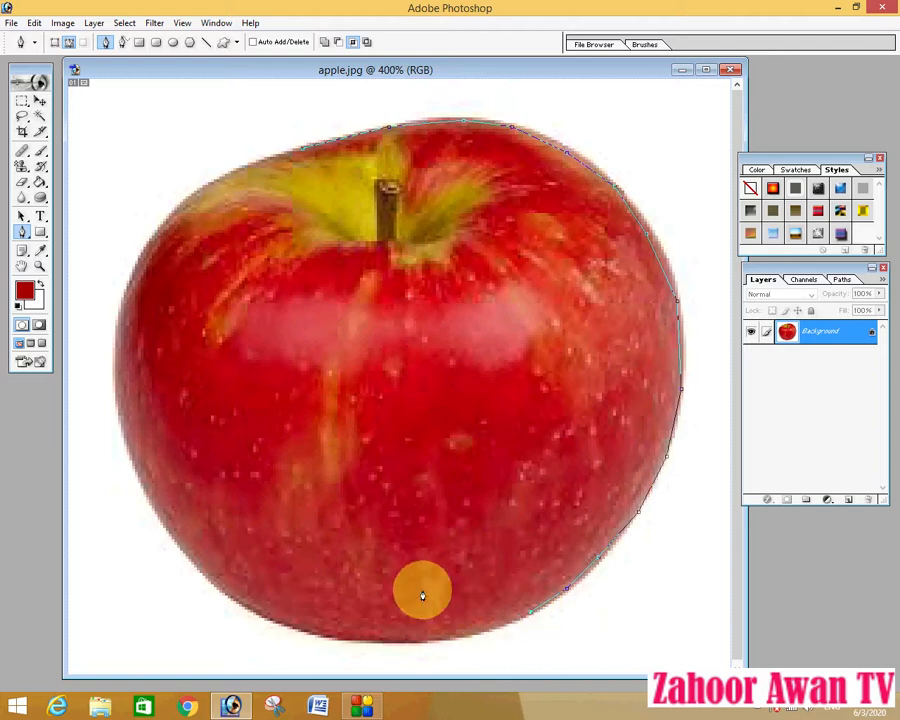
Extend the path with three anchor points inside the apple, and remove them with the Delete Anchor Point tool.
left_click(390, 570)
left_click(328, 539)
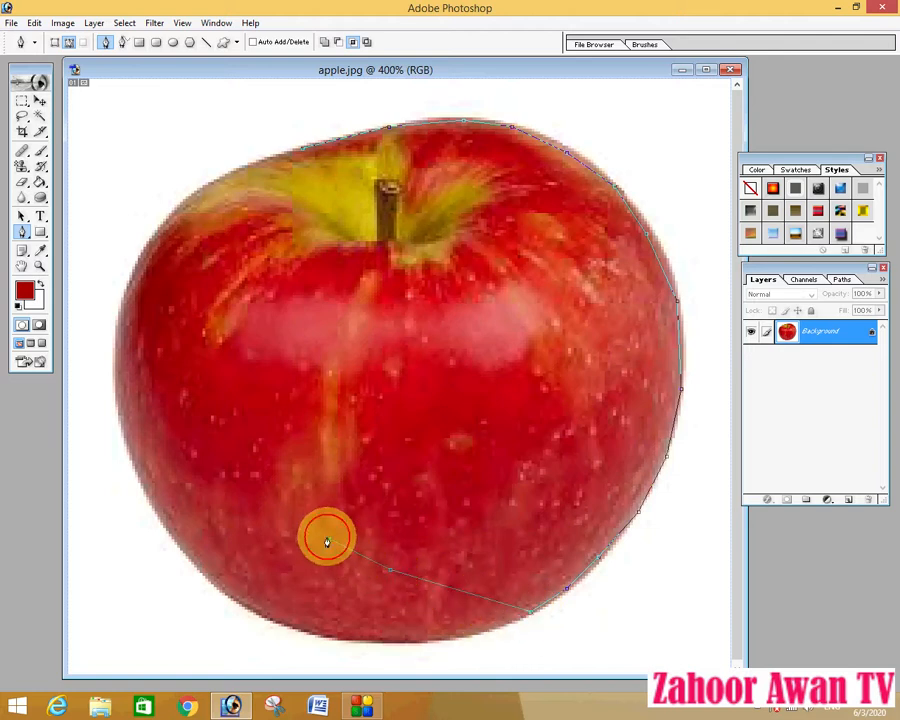
left_click(306, 504)
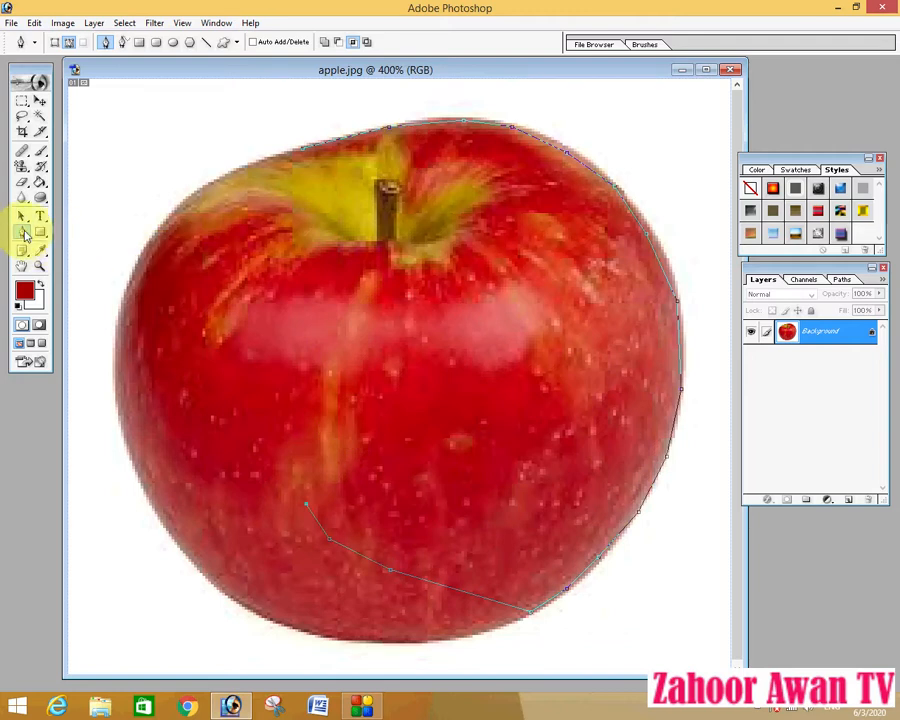
left_click(24, 233)
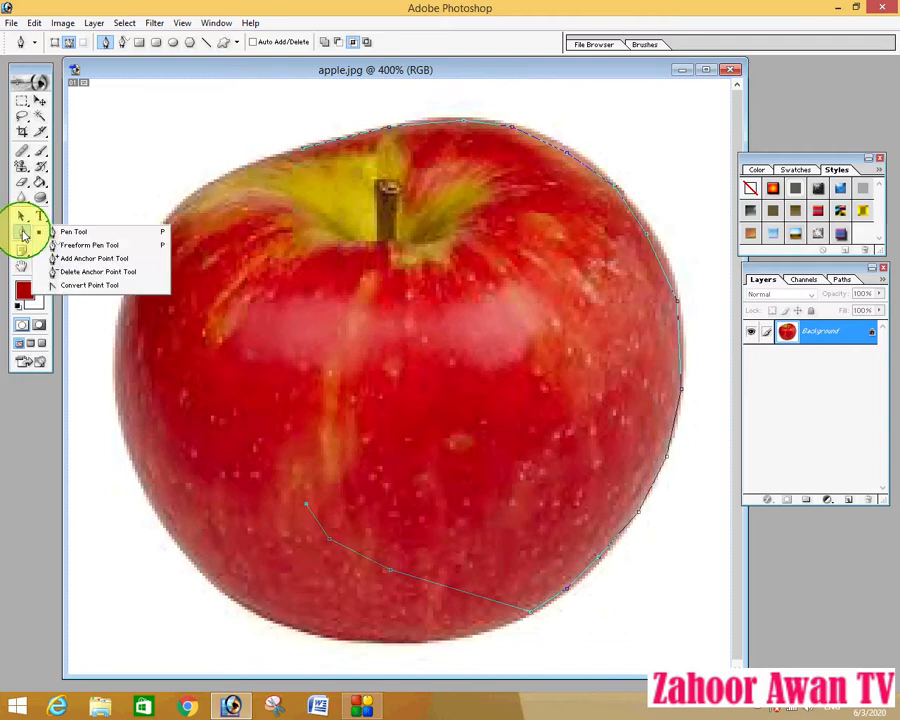
left_click(73, 272)
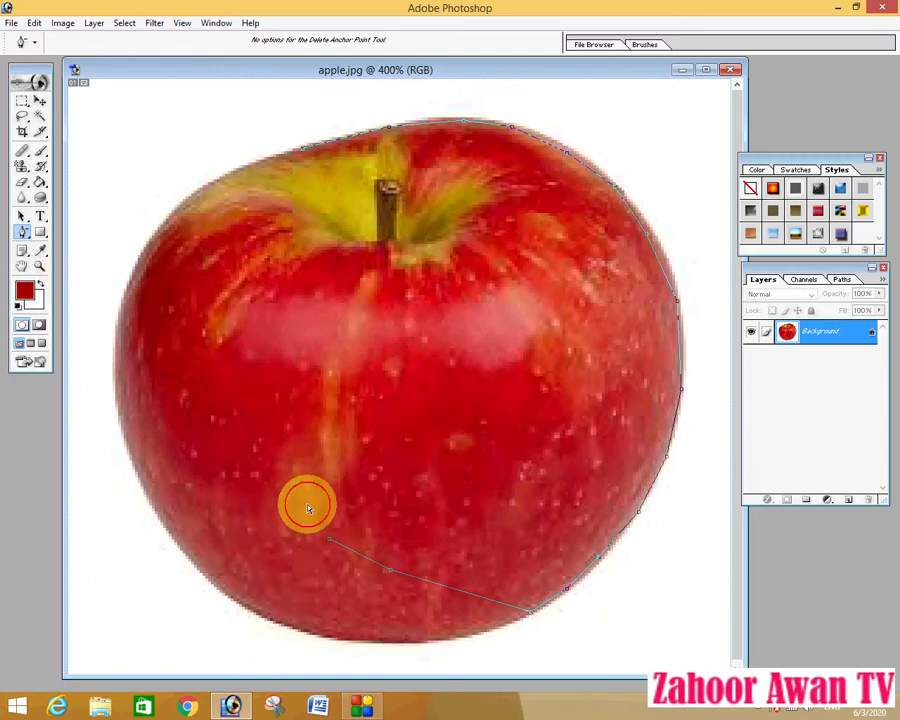
left_click(330, 542)
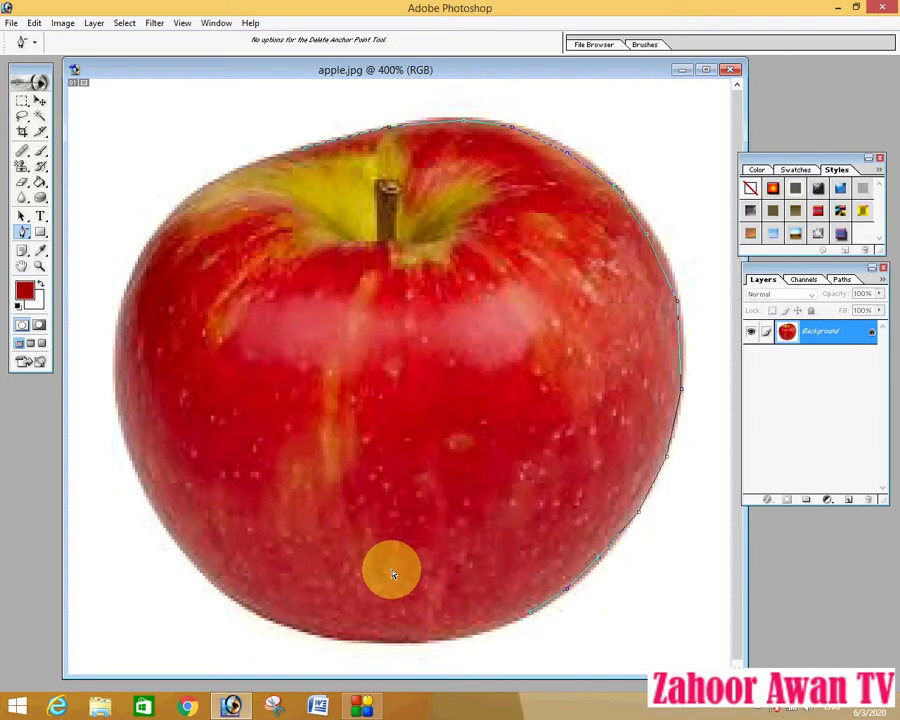
Resume the path with the Pen tool along the apple's bottom edge to its lower-left side.
left_click(22, 231)
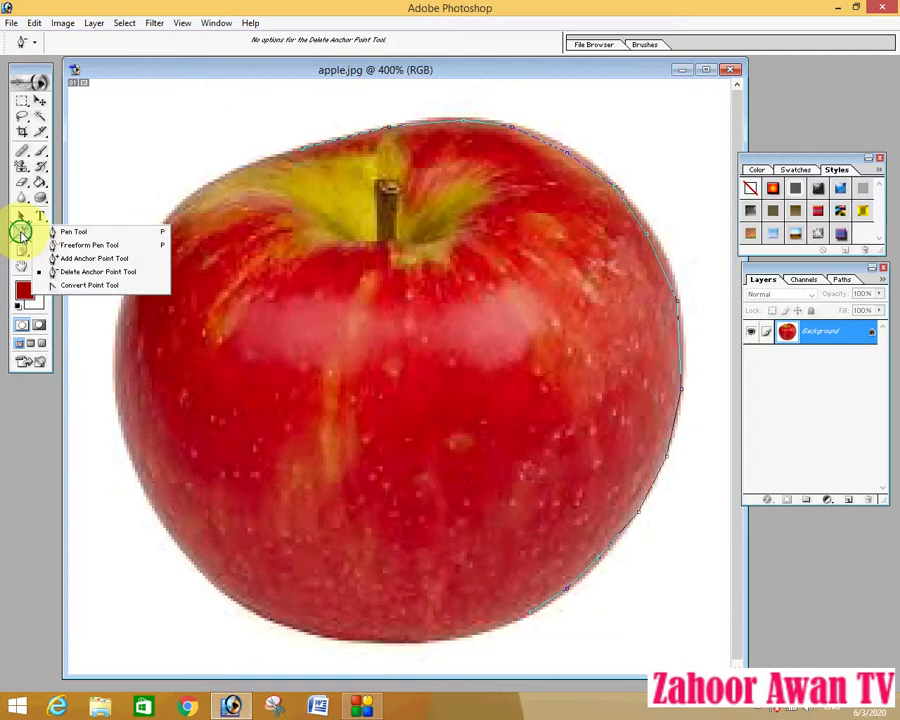
left_click(68, 234)
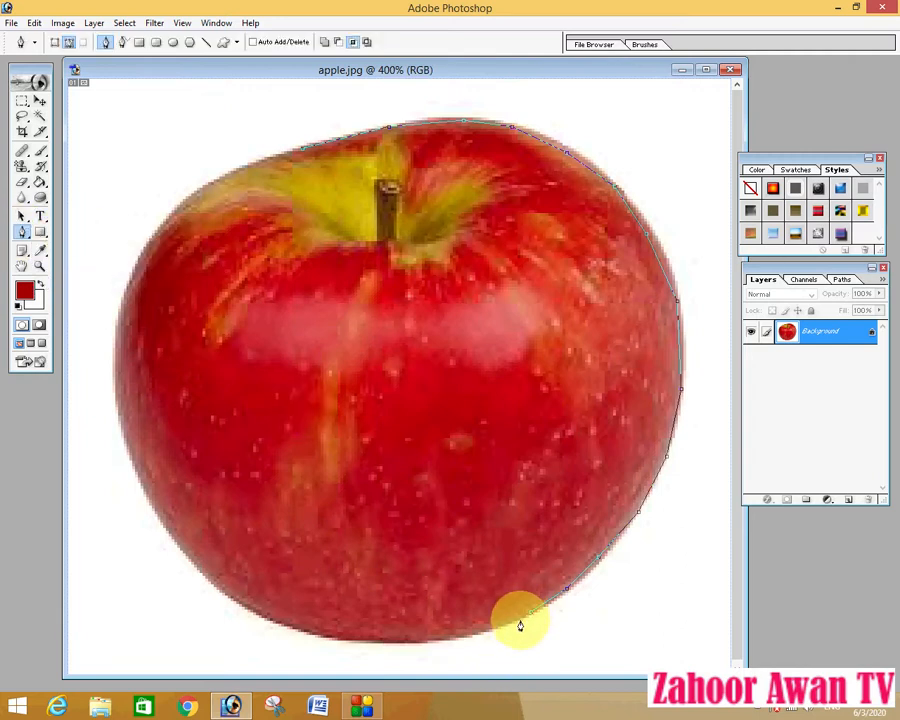
left_click(479, 633)
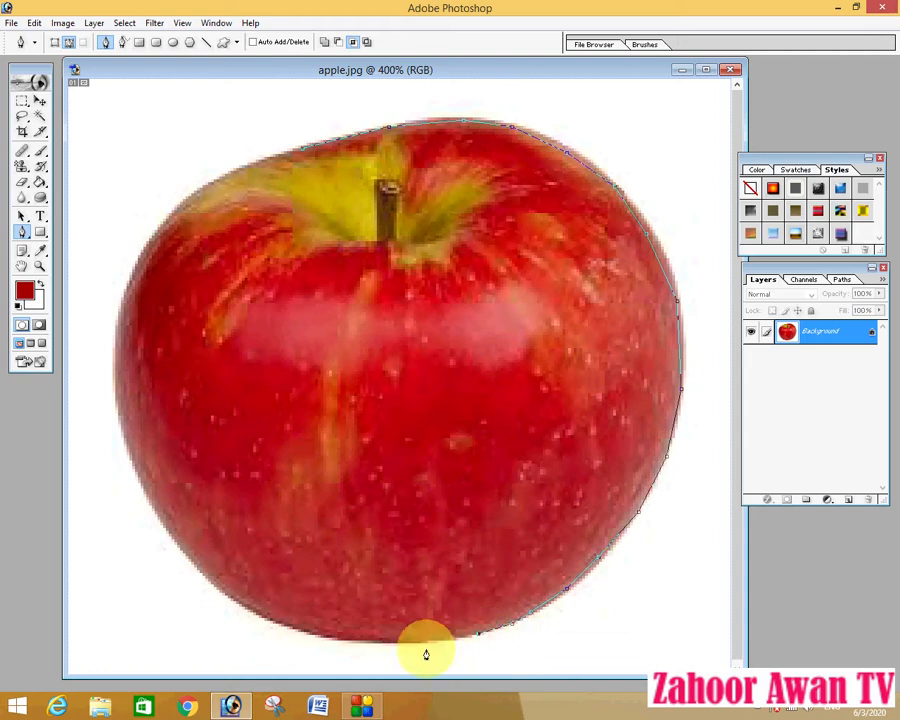
left_click(416, 643)
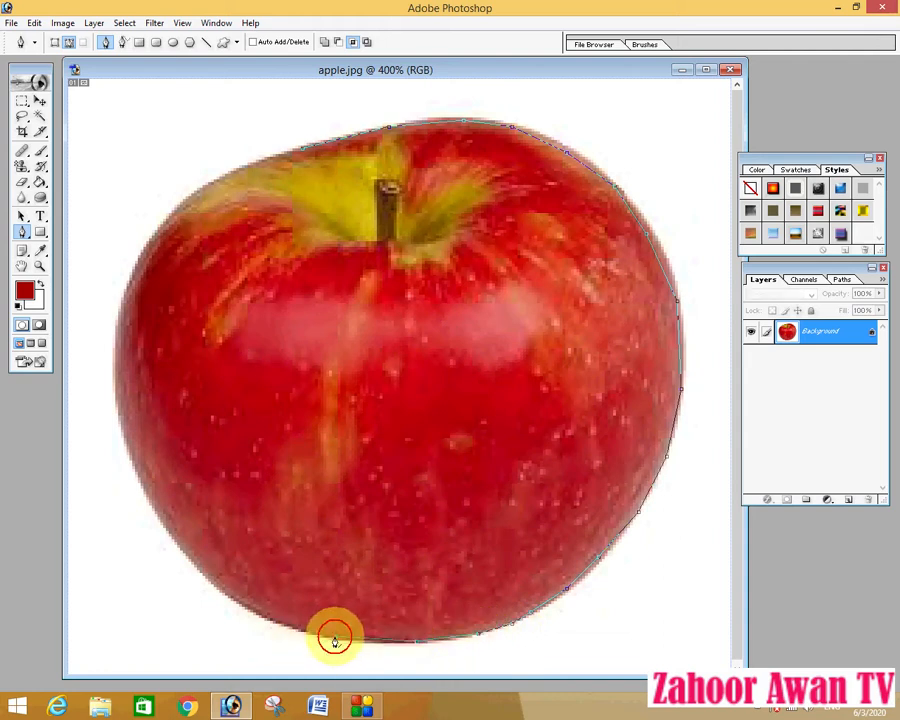
left_click(335, 640)
left_click(266, 624)
left_click(230, 596)
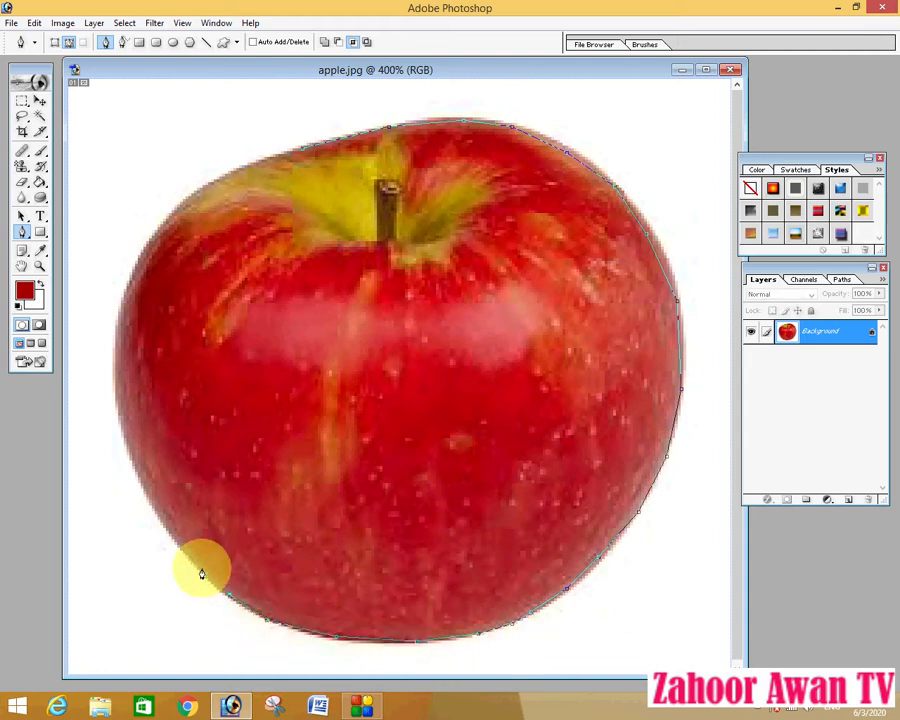
Trace up the apple's left side and across its upper-left shoulder, closing the path at the starting anchor point.
left_click(151, 505)
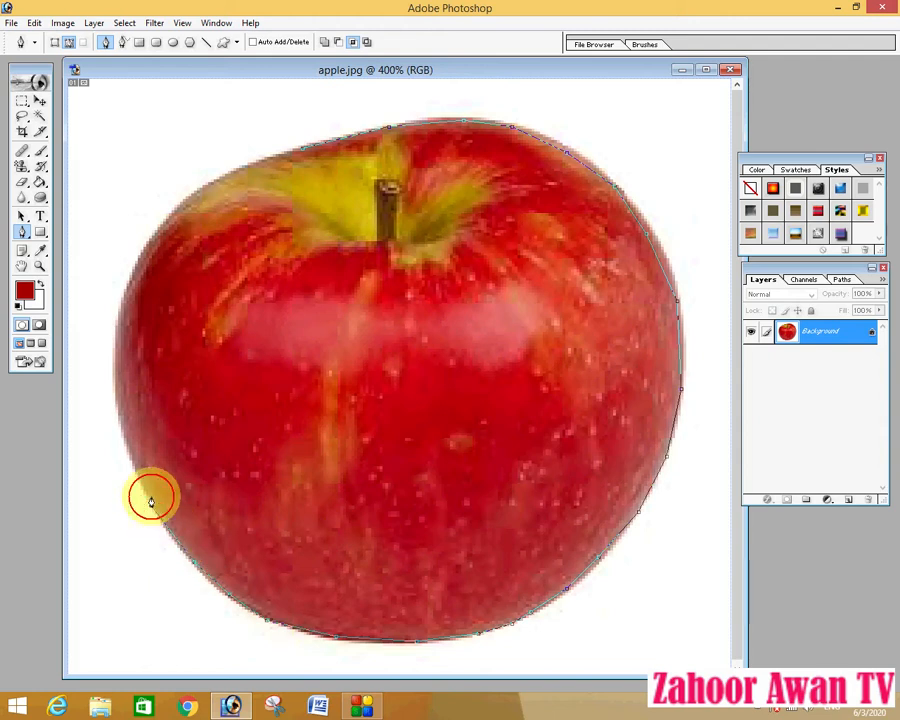
left_click(120, 426)
left_click(115, 342)
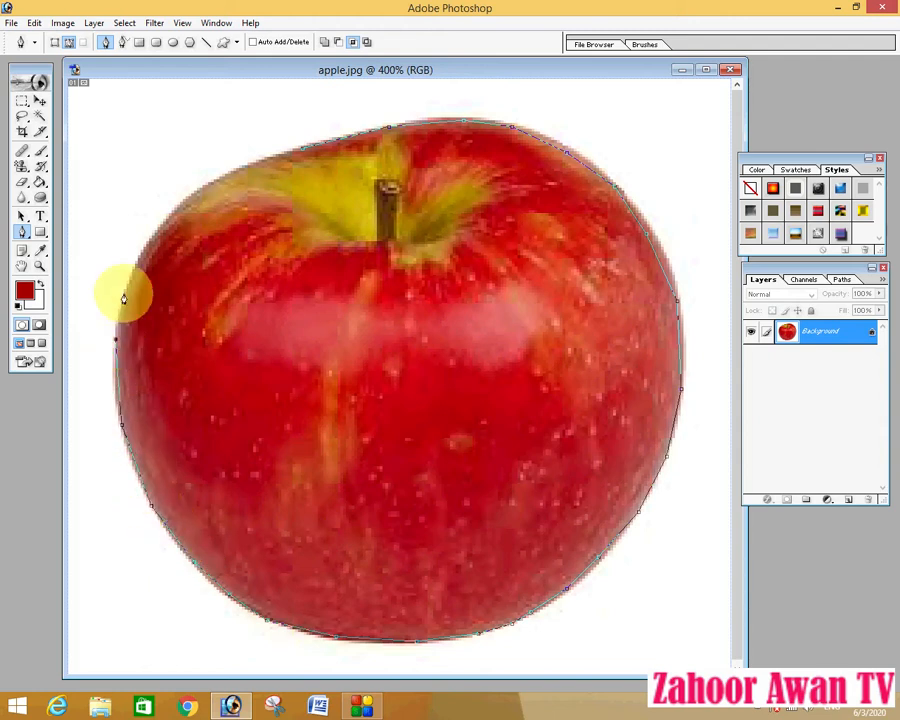
left_click(125, 291)
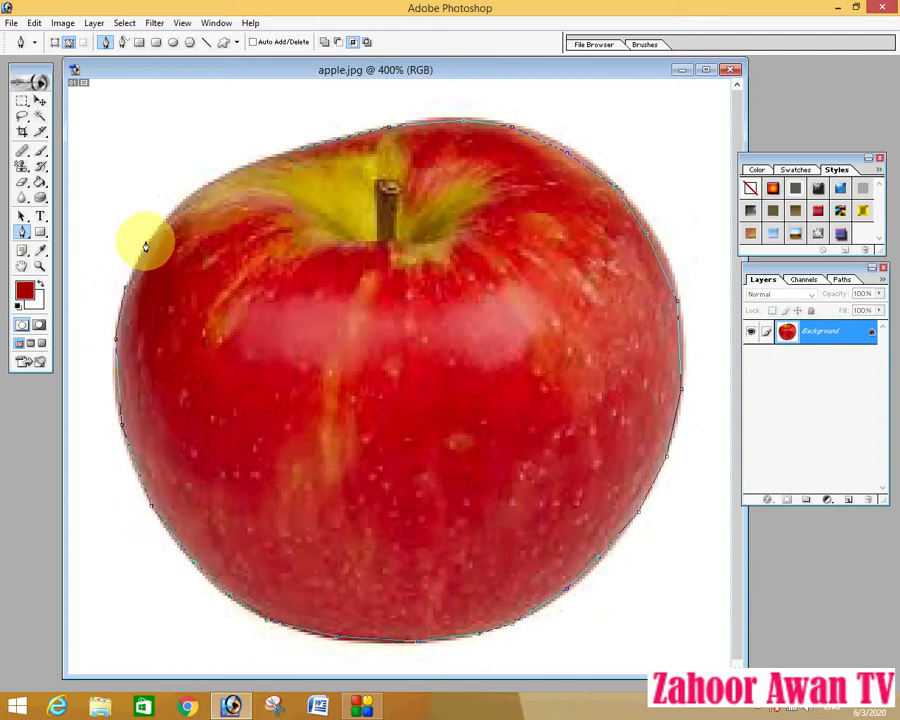
left_click(180, 203)
left_click(221, 177)
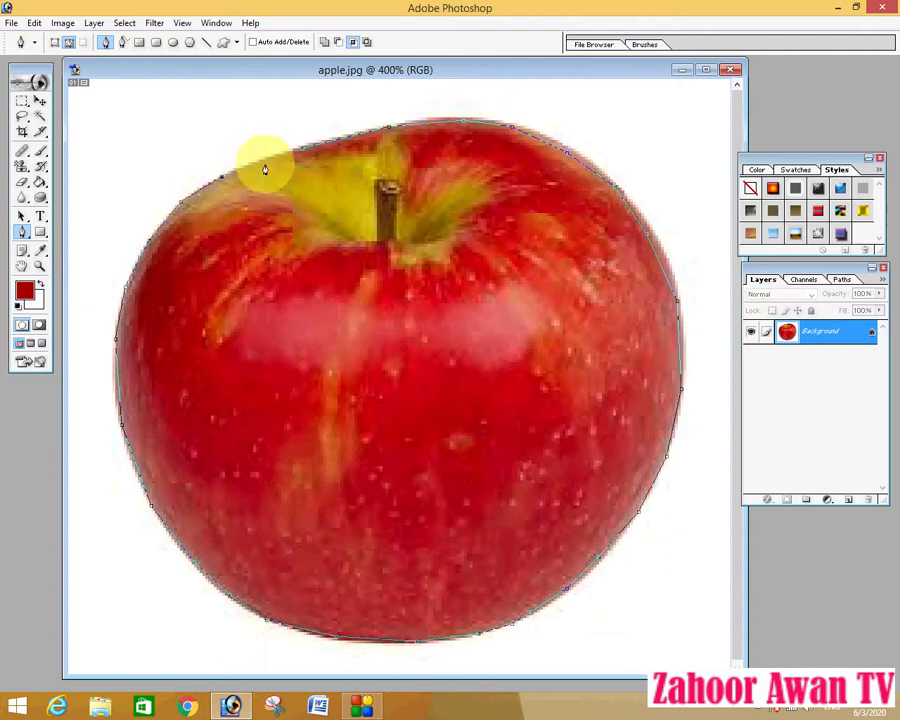
left_click(265, 159)
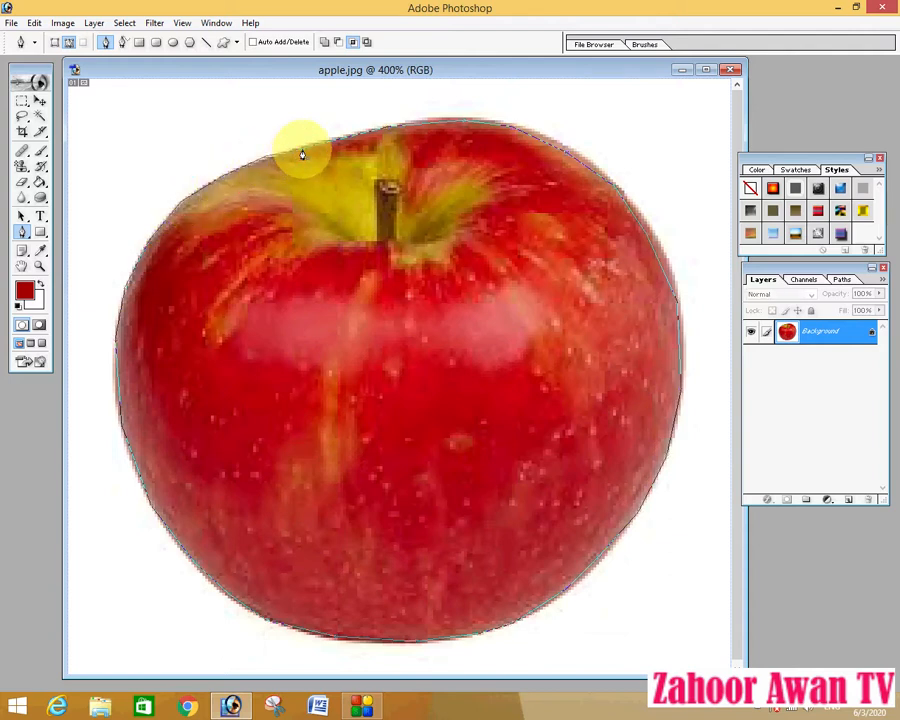
left_click(302, 155)
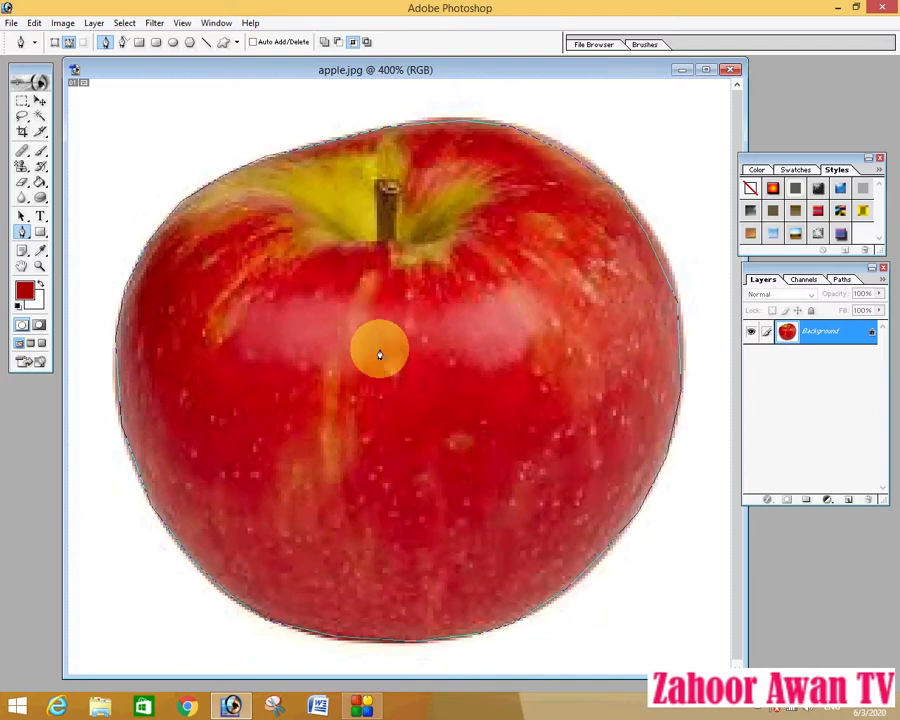
Convert the closed path around the apple into a new selection with a feather radius of 0 pixels.
right_click(487, 280)
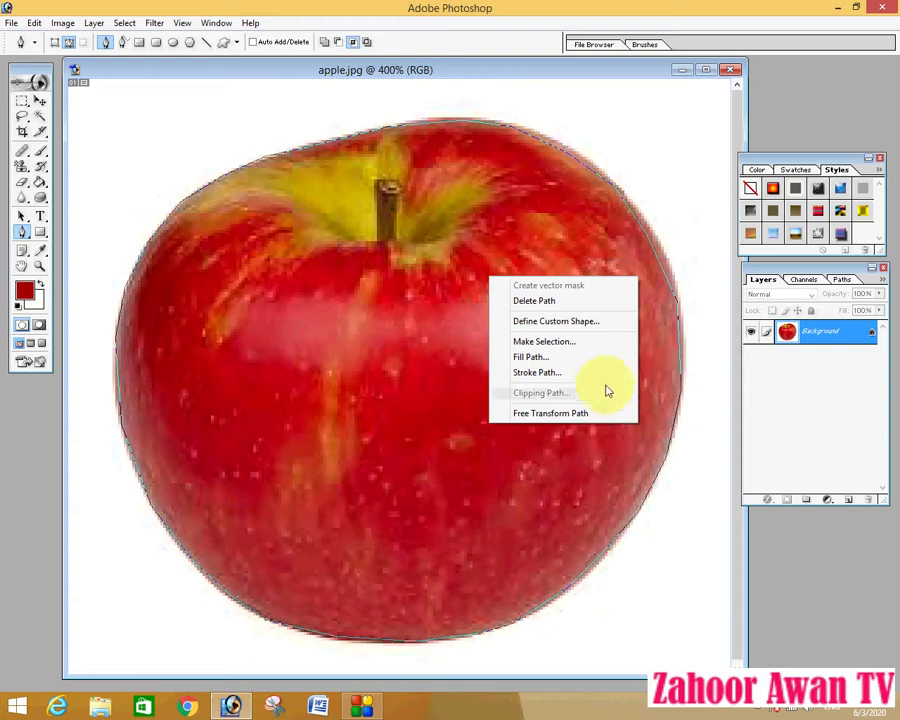
left_click(545, 342)
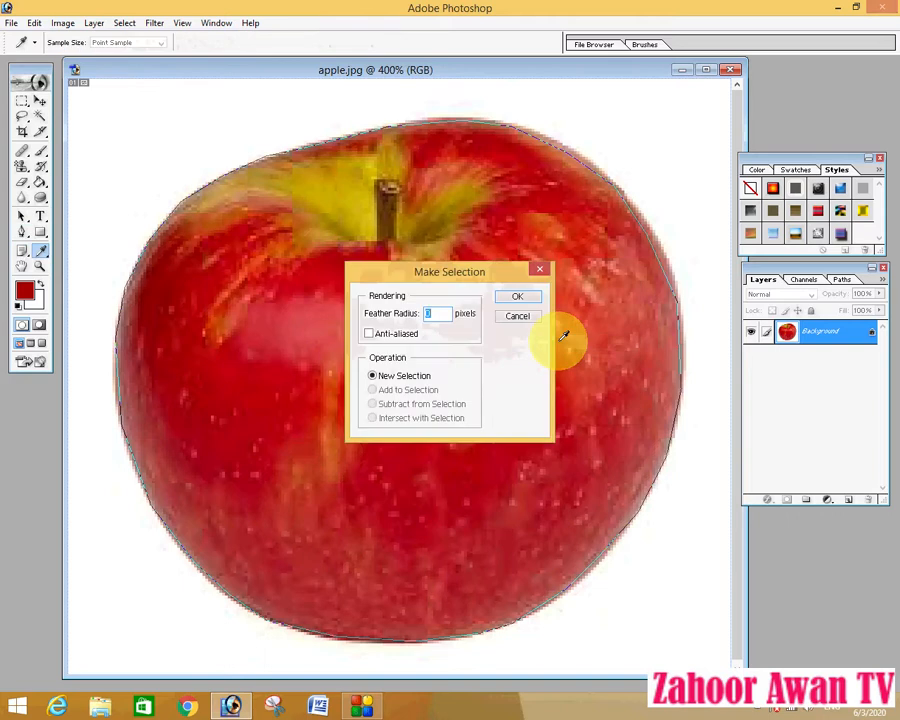
left_click(518, 299)
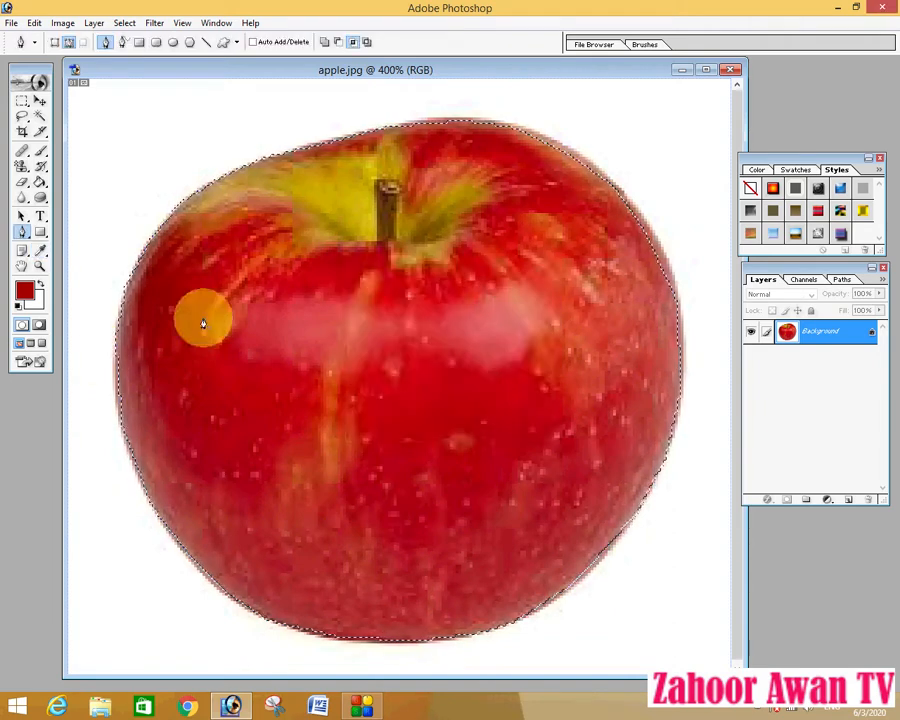
Try to move the selected apple with the Move tool, and invert the selection to cover the white background.
left_click(40, 101)
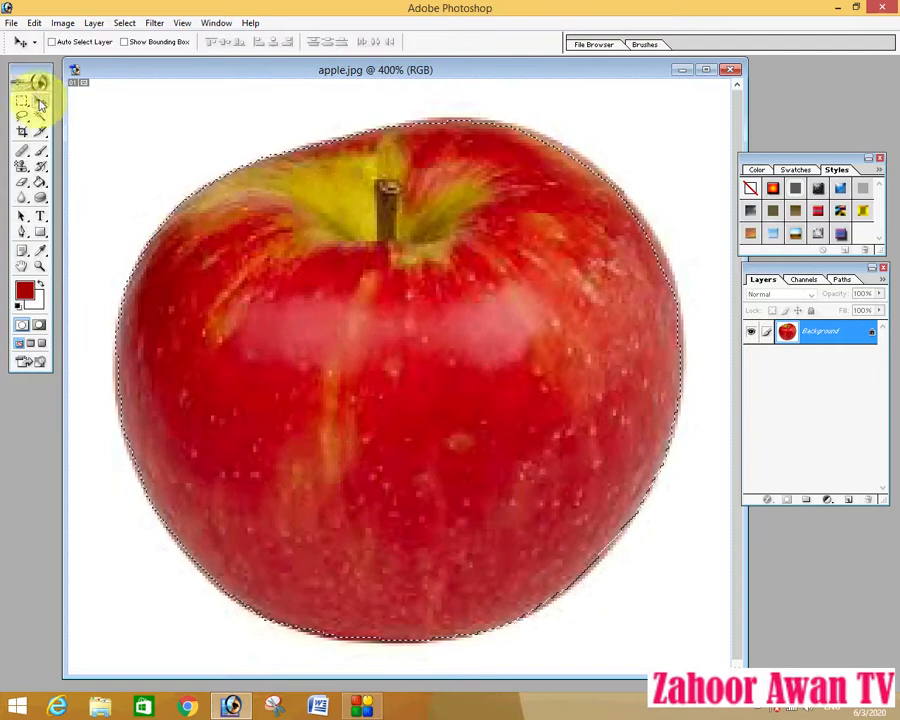
left_click_drag(392, 374, 371, 363)
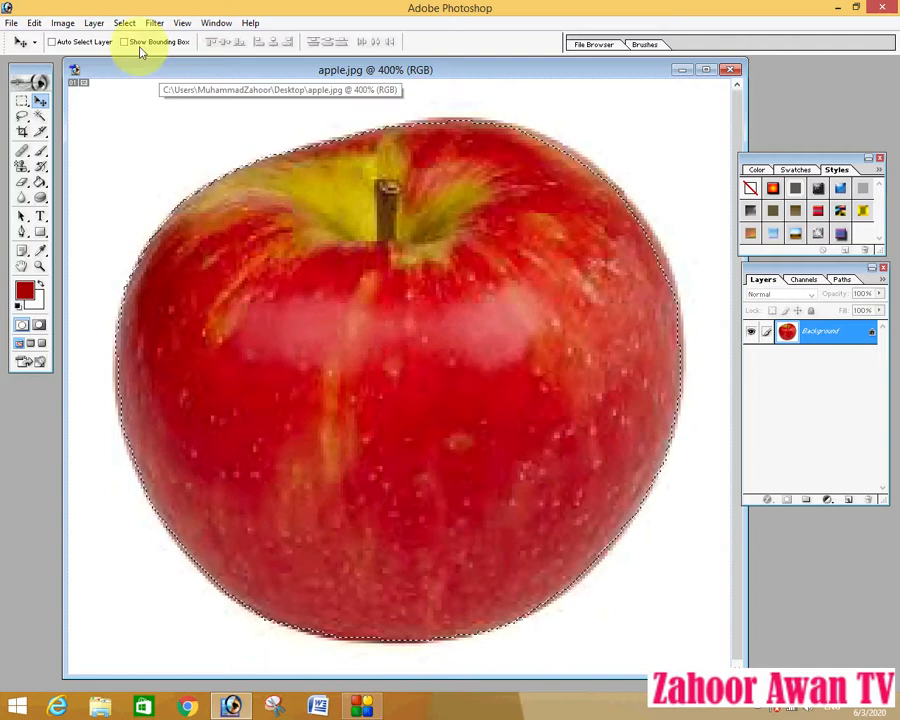
left_click(123, 23)
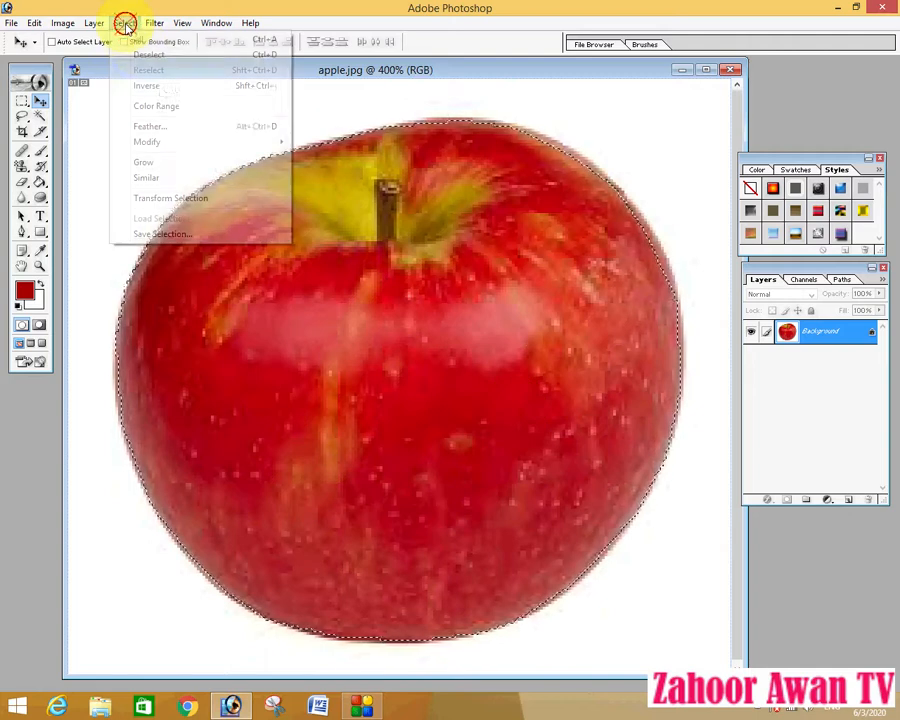
left_click(160, 88)
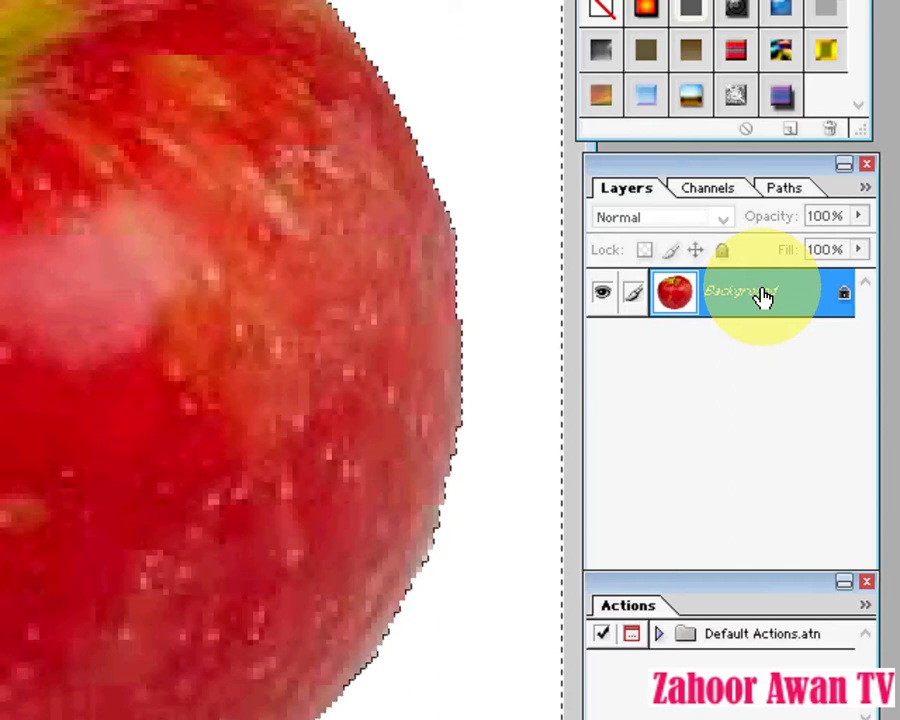
Convert the locked Background into the regular layer Layer 0 and delete the selected white area around the apple, leaving nothing selected.
right_click(765, 296)
left_click(755, 291)
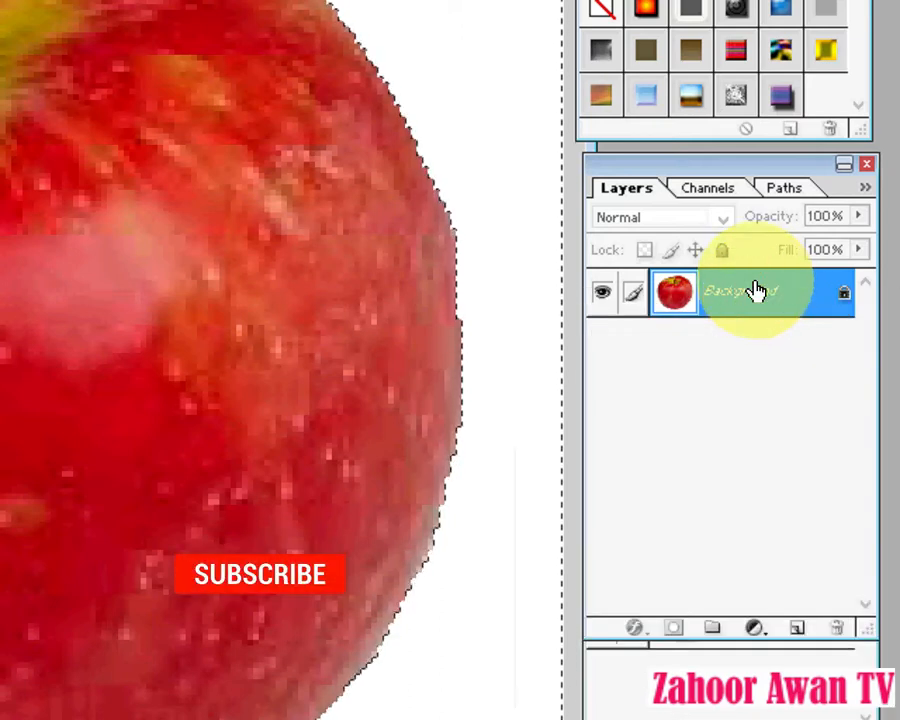
double_click(755, 291)
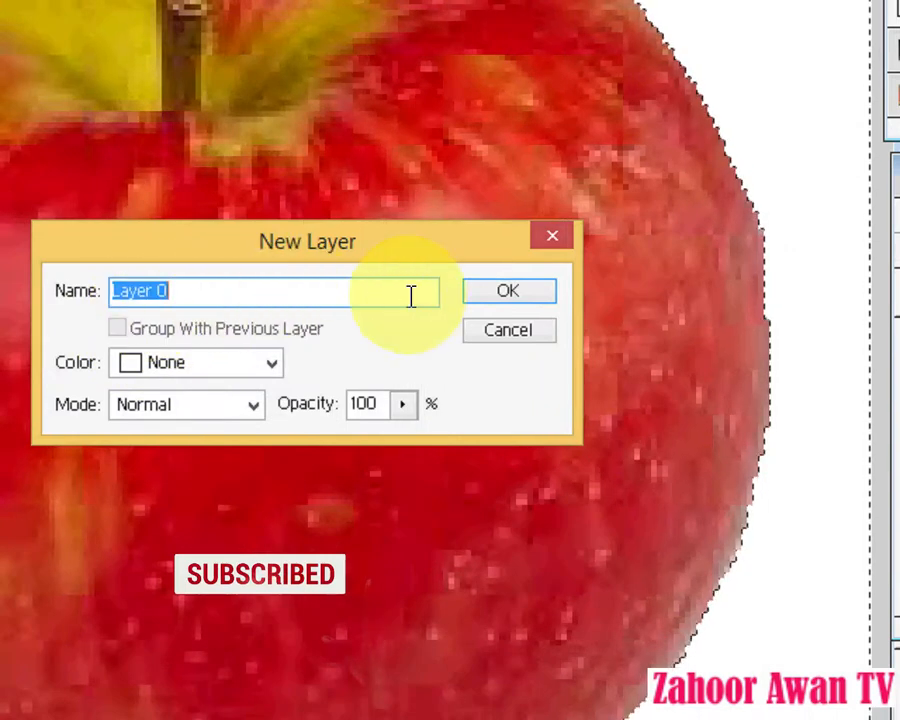
left_click(490, 298)
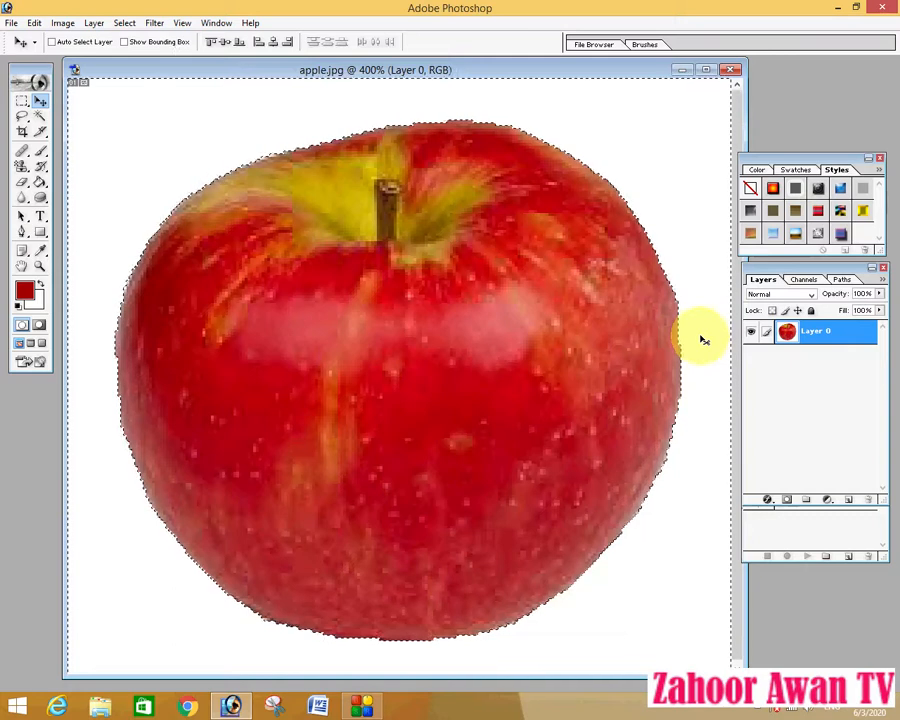
key("Delete")
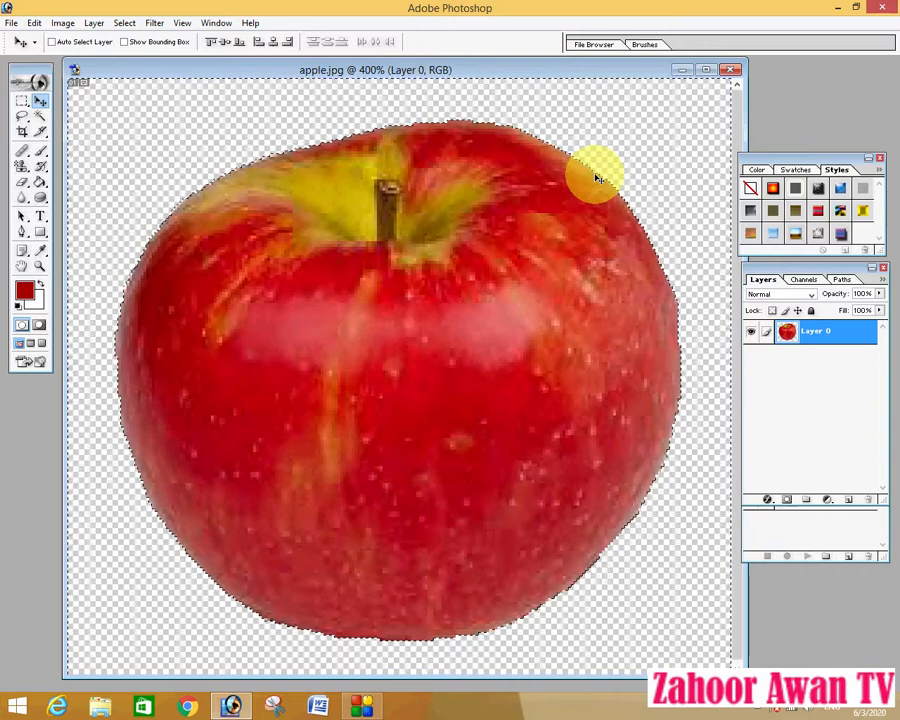
key("ctrl+d")
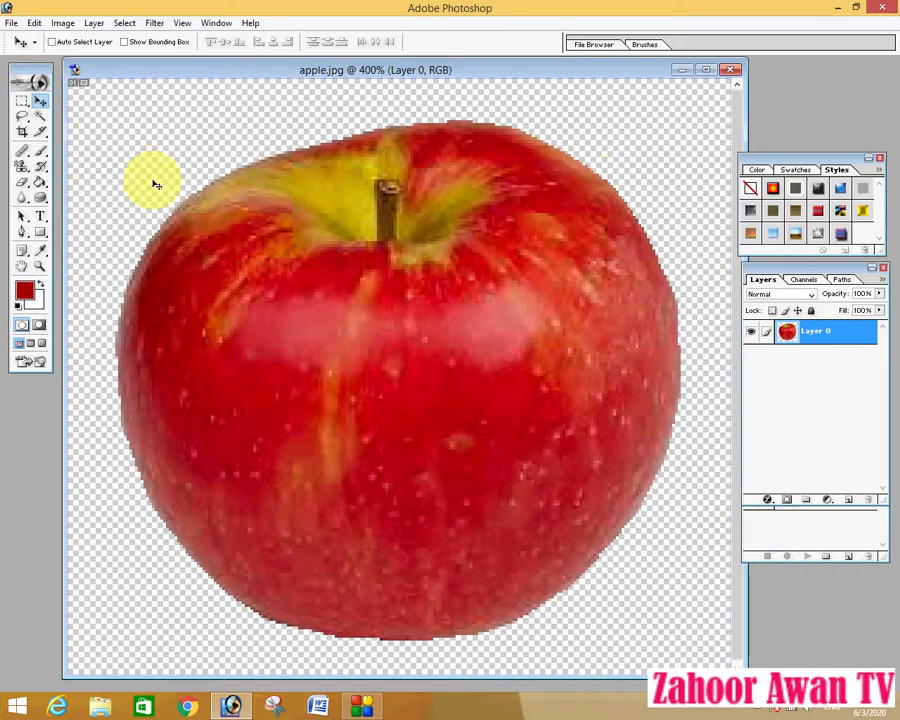
Close apple.jpg without saving the changes.
left_click(41, 268)
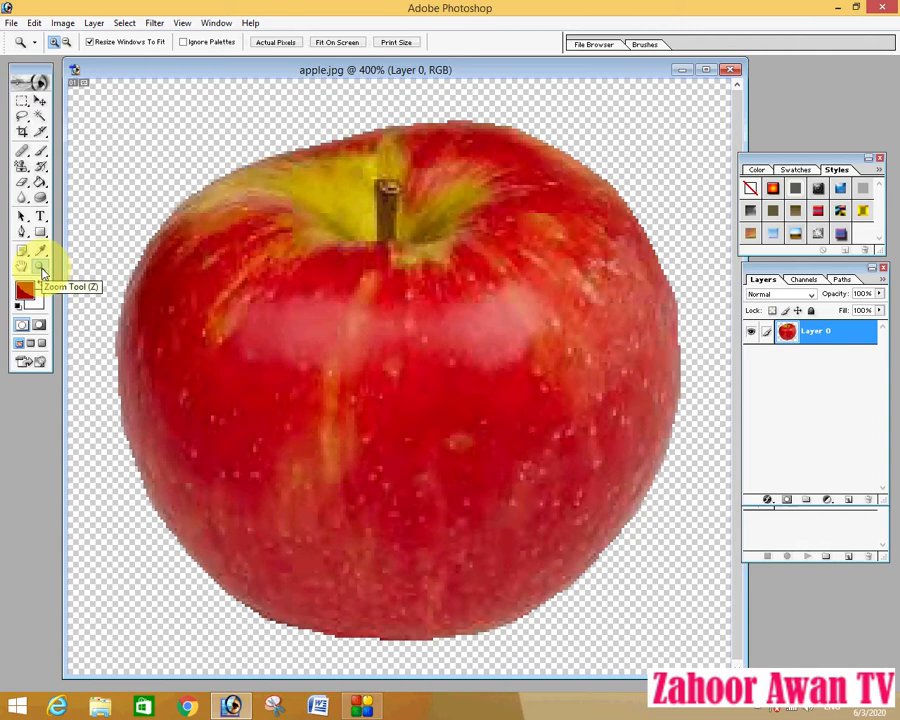
left_click(66, 42)
left_click(350, 292)
left_click(352, 292)
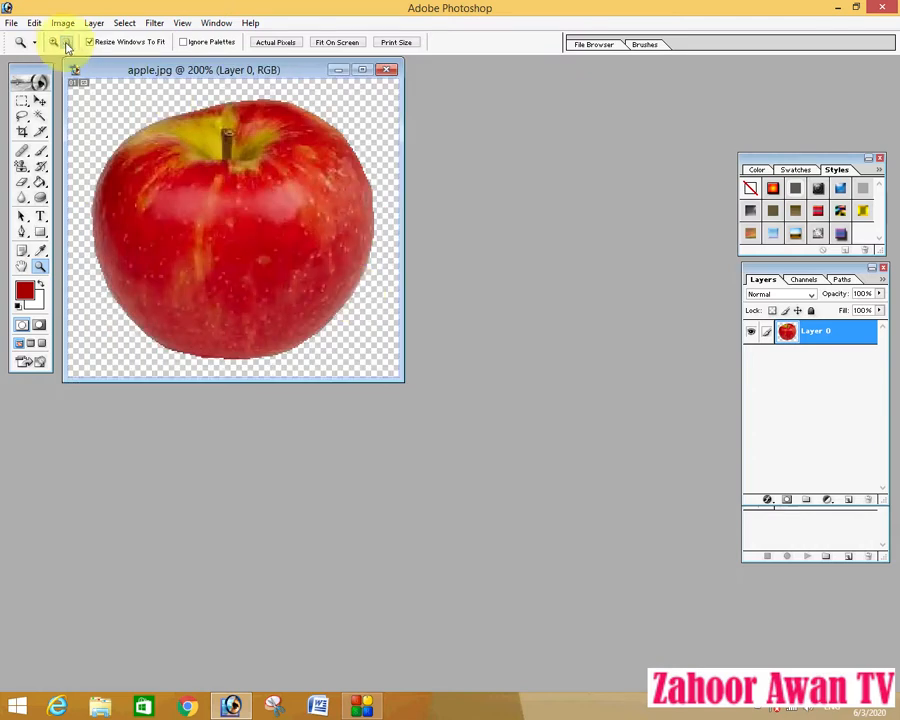
left_click(188, 204)
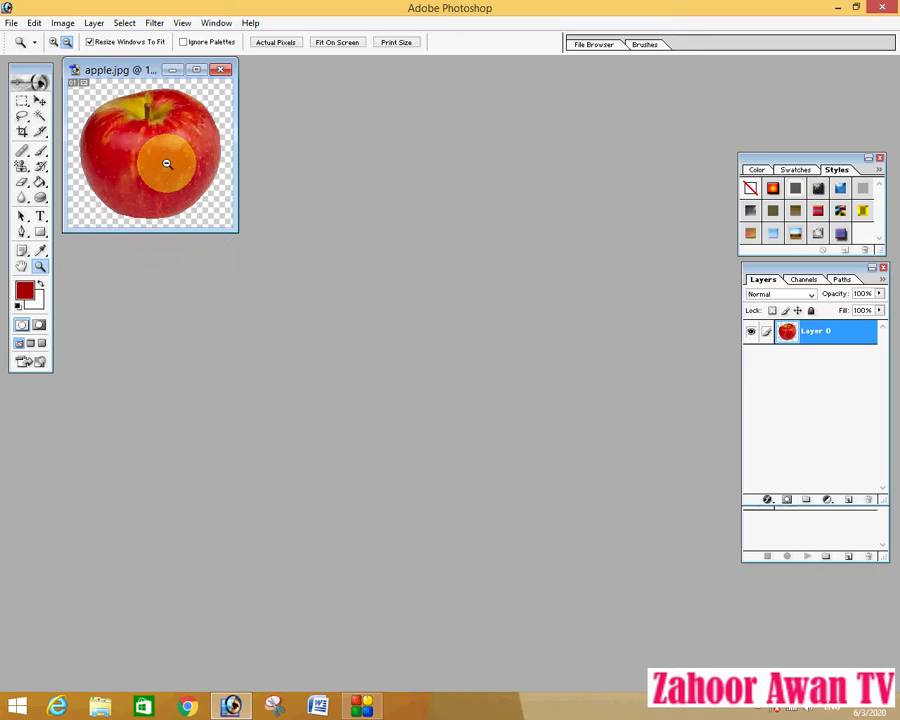
left_click(223, 72)
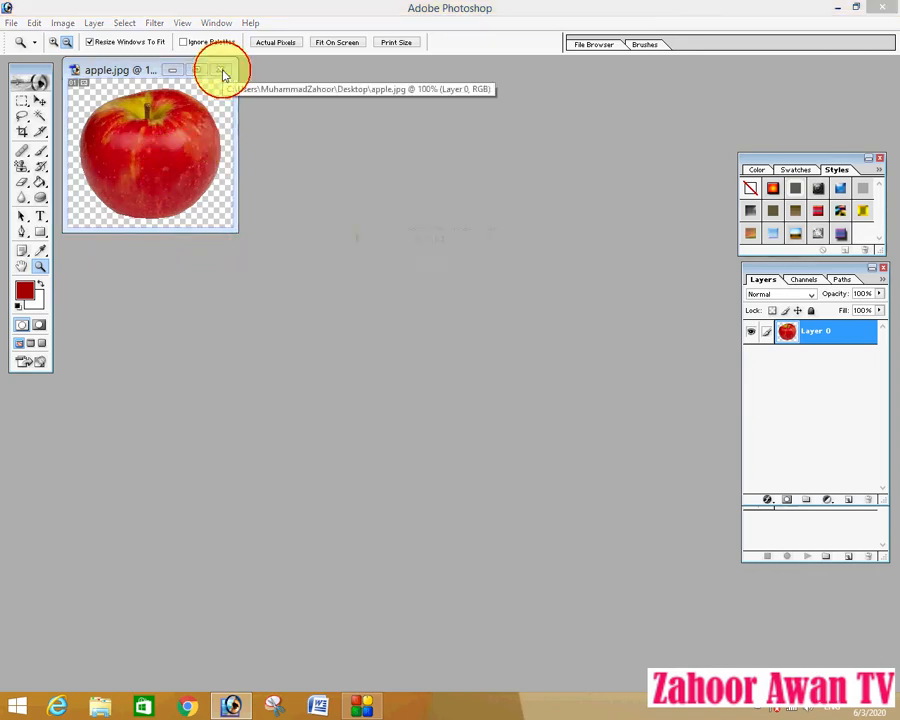
left_click(455, 268)
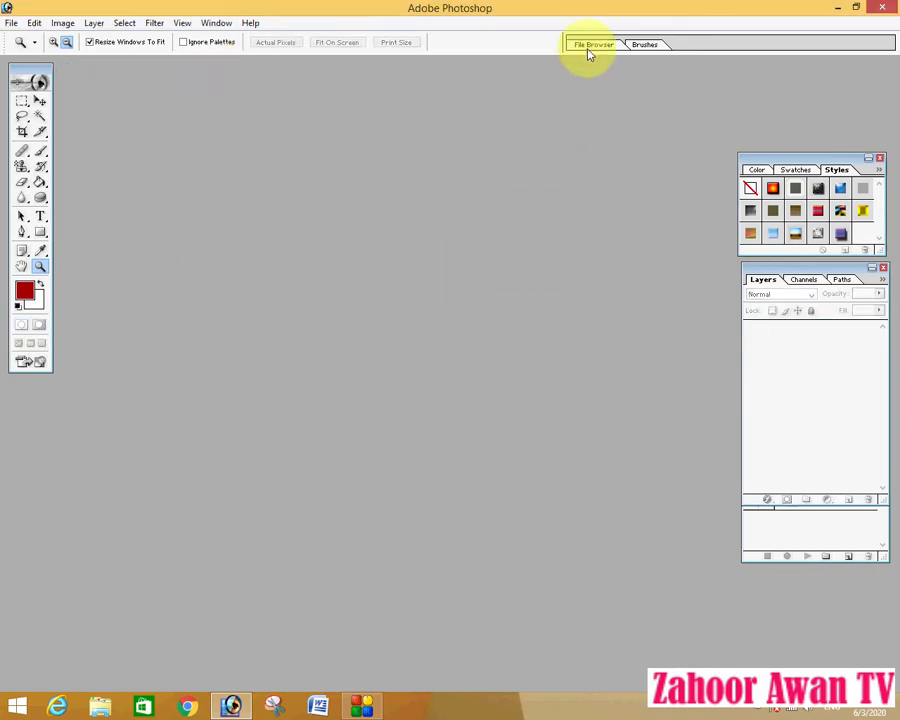
Reopen the original apple image from the Desktop folder in the File Browser and enlarge it to 400%.
left_click(590, 46)
double_click(549, 194)
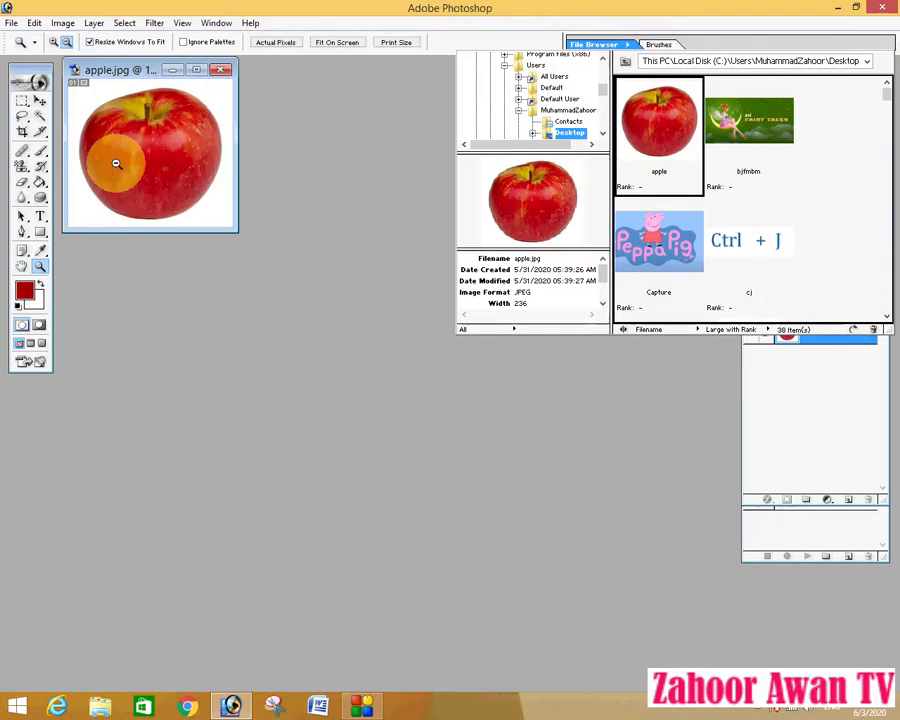
left_click(147, 146)
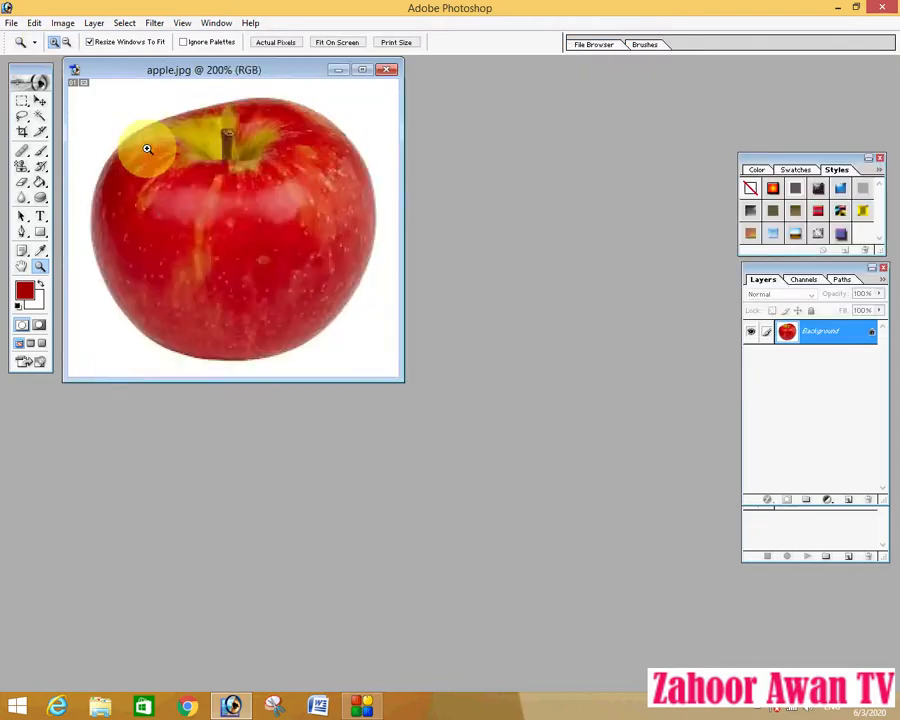
left_click(211, 207)
left_click(349, 308)
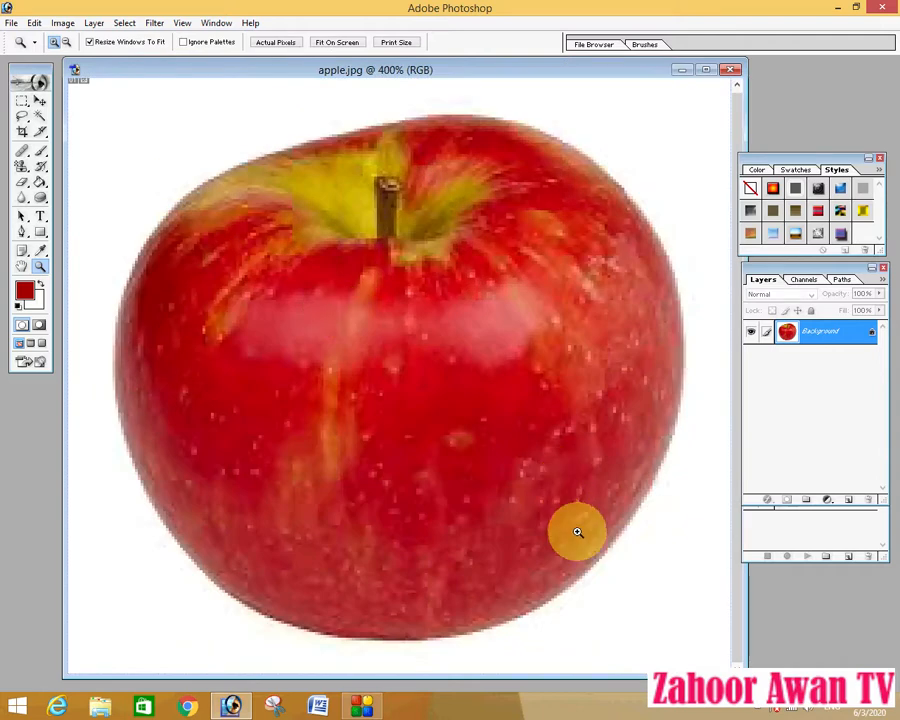
Trace a closed path around the apple's whole edge with the Freeform Pen tool, keeping its Magnetic option enabled.
left_click(21, 230)
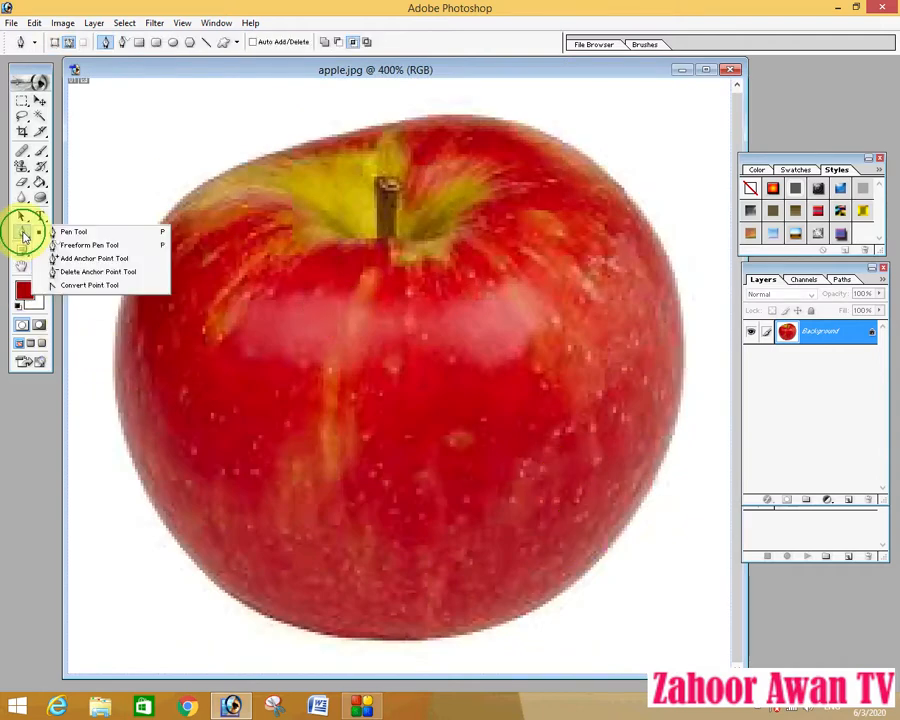
left_click(70, 248)
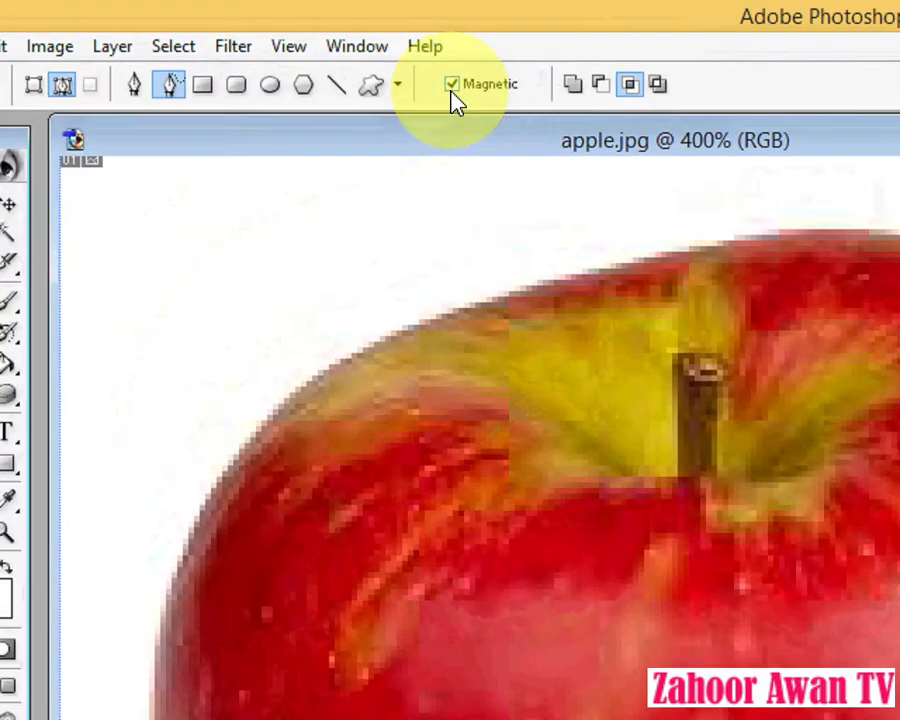
left_click(452, 85)
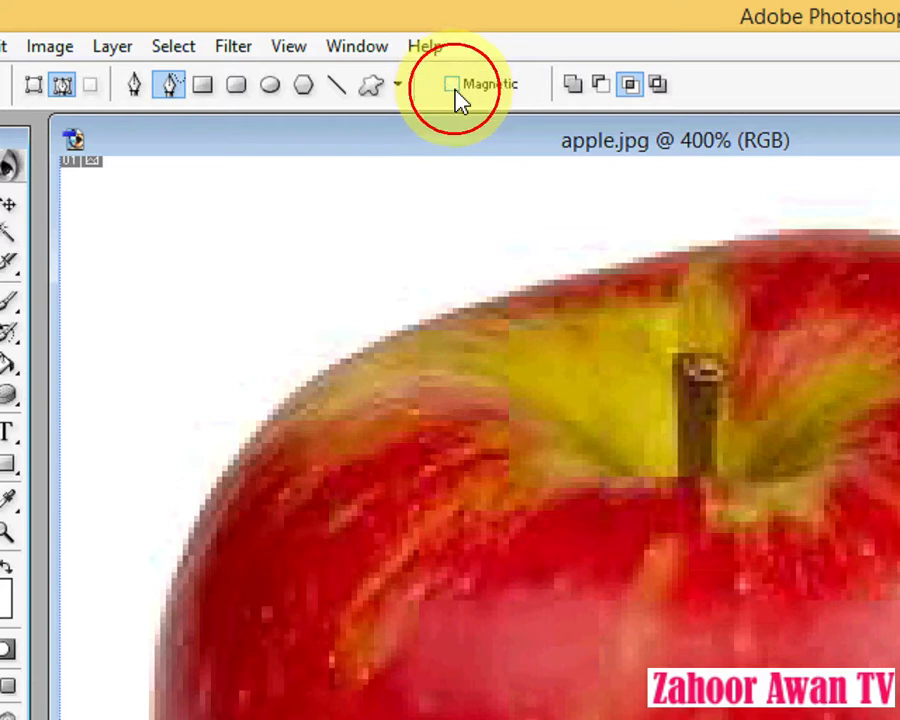
left_click(452, 85)
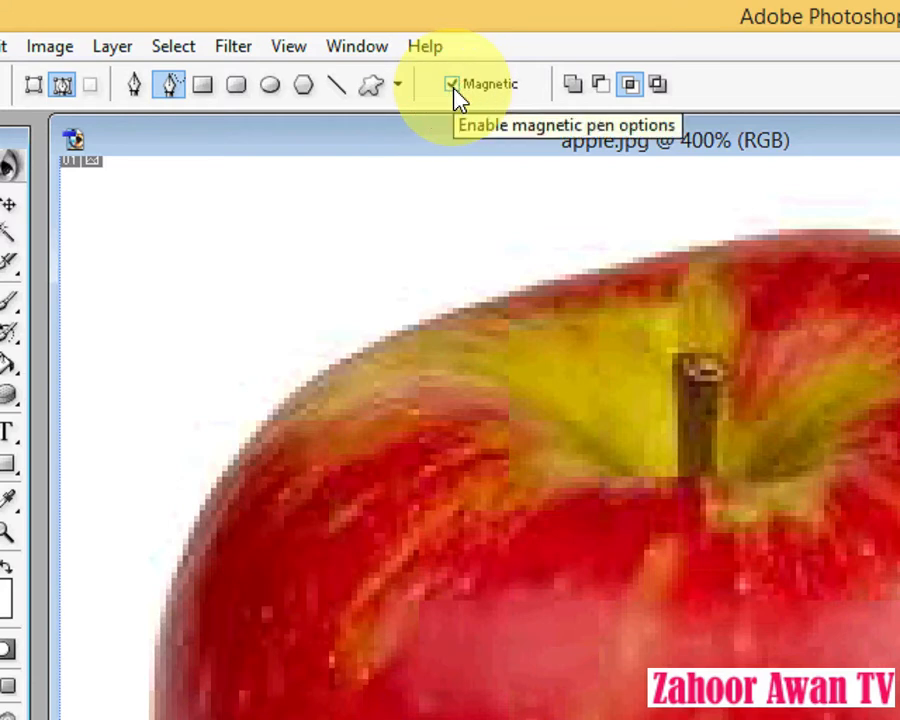
left_click(519, 301)
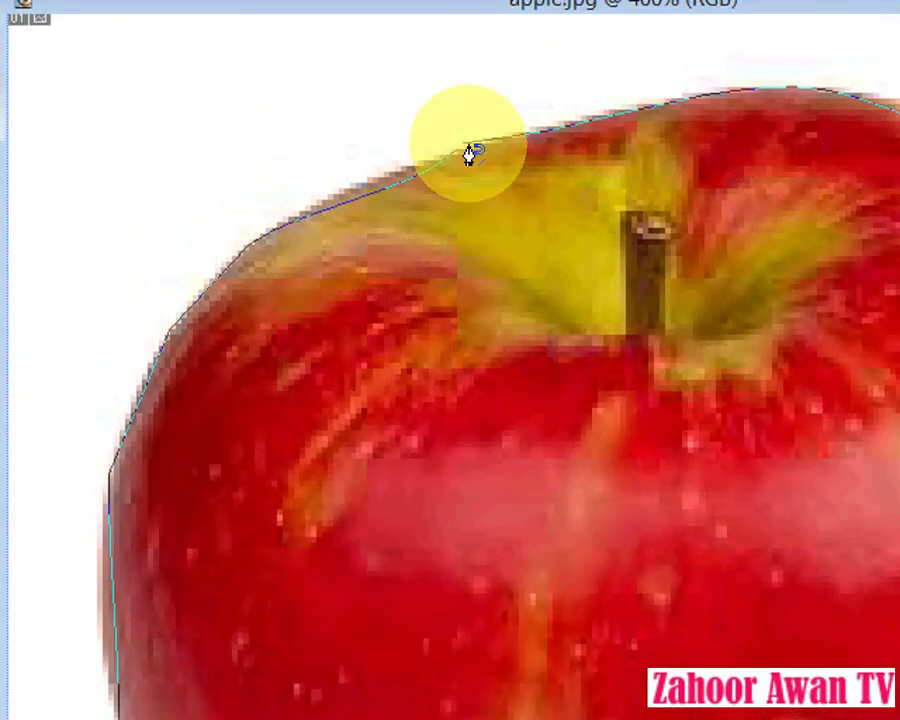
left_click(466, 146)
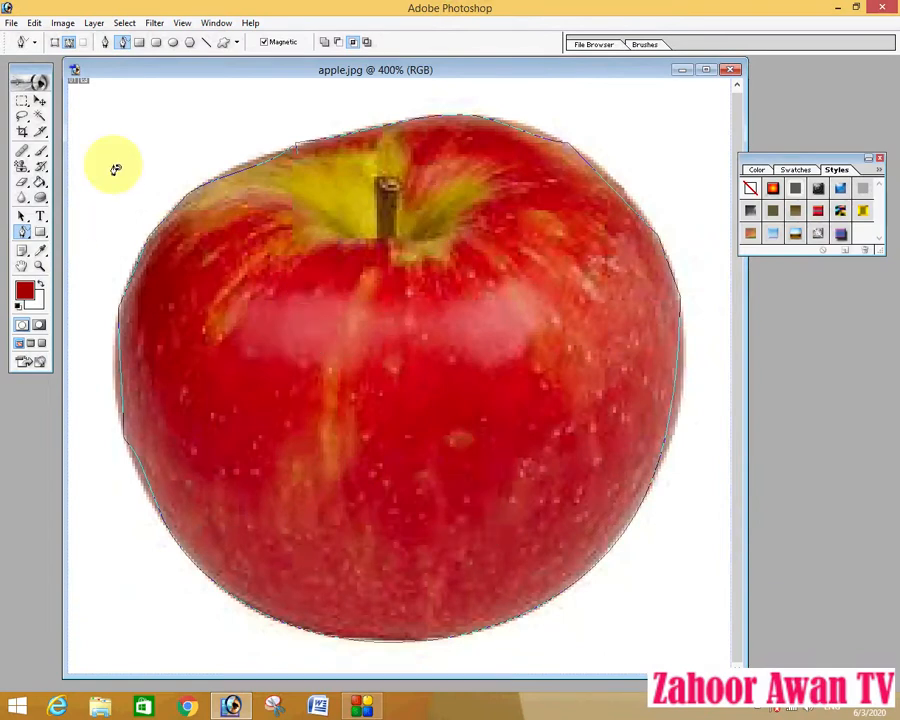
Convert the apple's path into a new selection with a feather radius of 0 pixels and invert it to cover the white background.
right_click(270, 323)
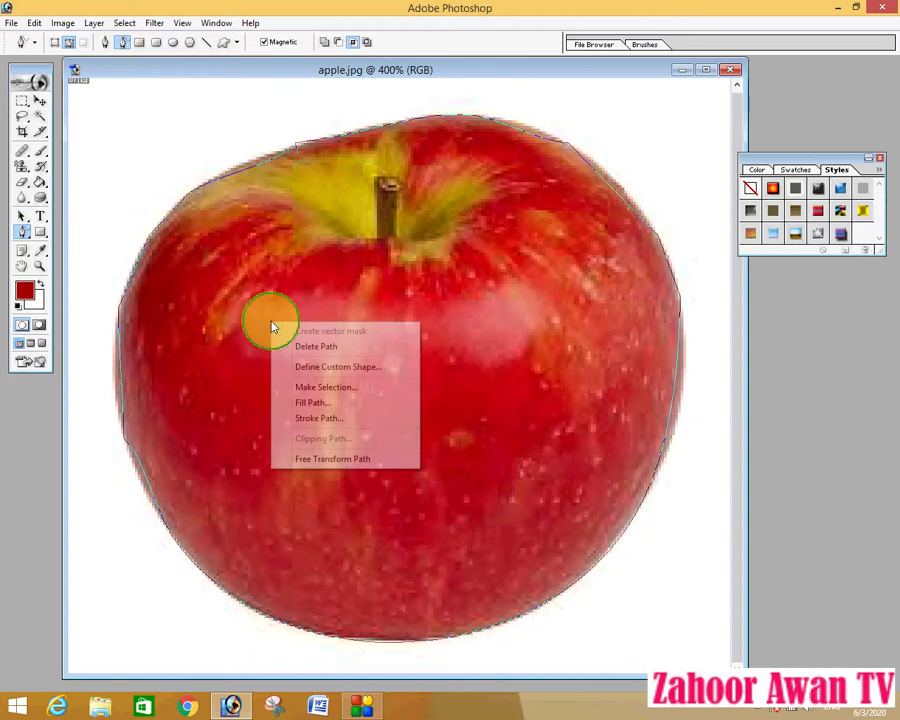
left_click(333, 388)
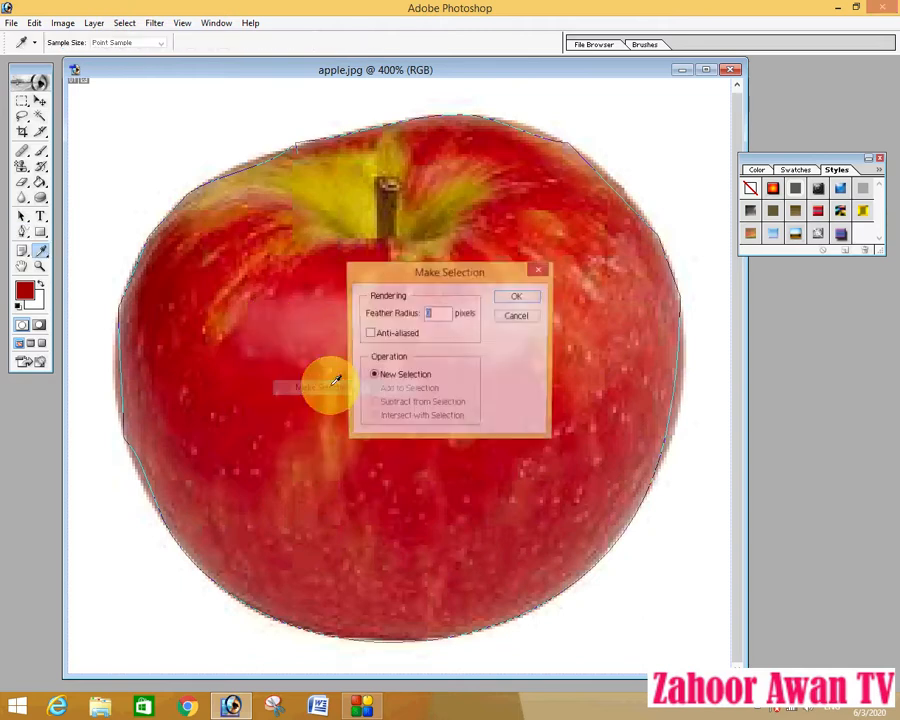
left_click(518, 297)
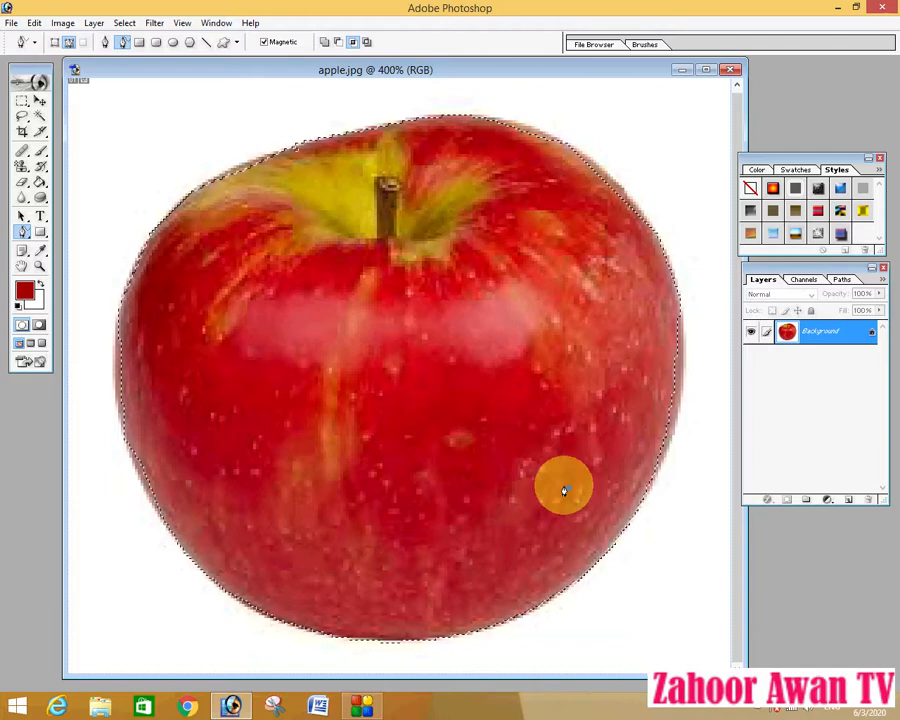
left_click(130, 26)
mouse_move(105, 30)
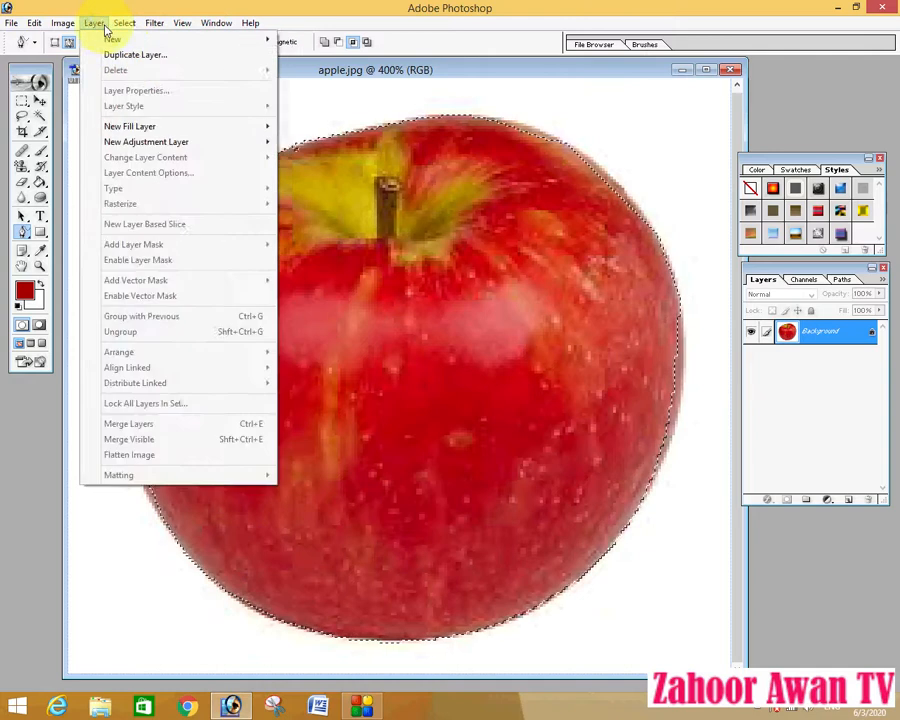
left_click(142, 84)
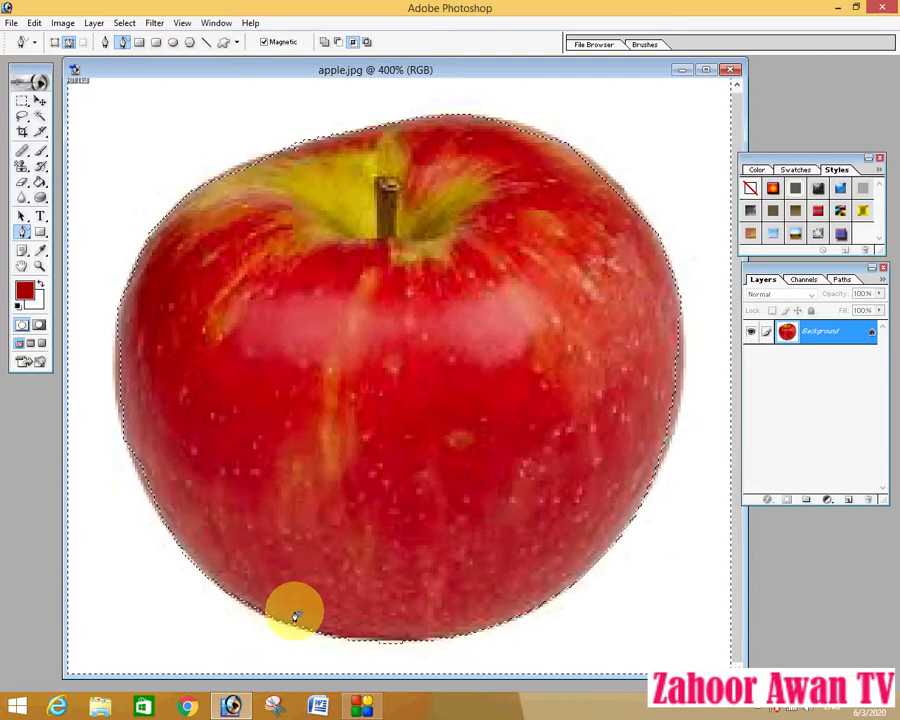
Turn the Background into Layer 0 and erase the selected white surroundings of the apple, clearing the selection.
double_click(825, 335)
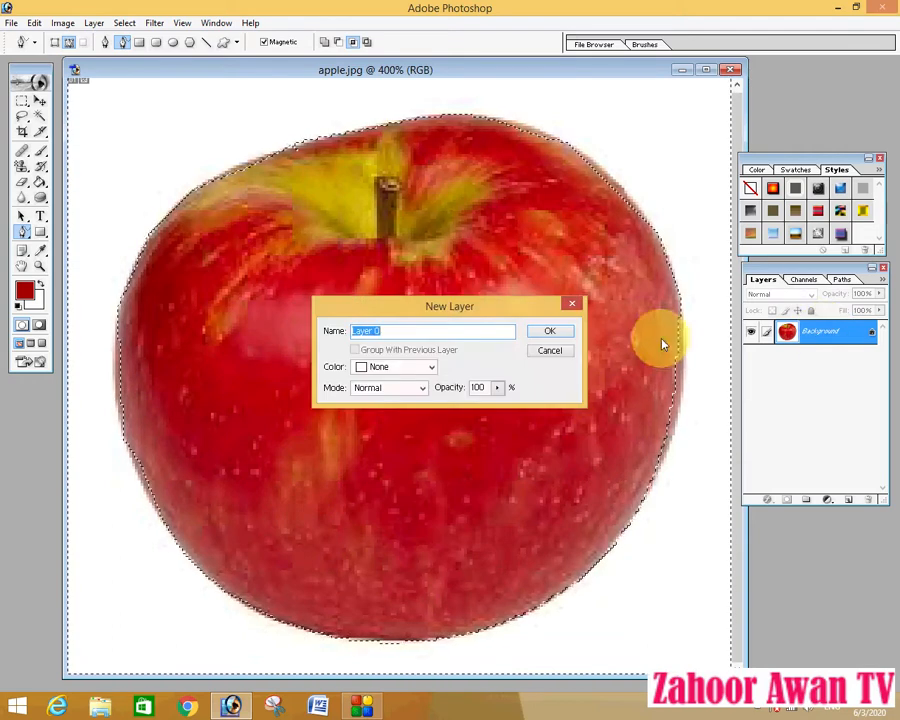
left_click(550, 330)
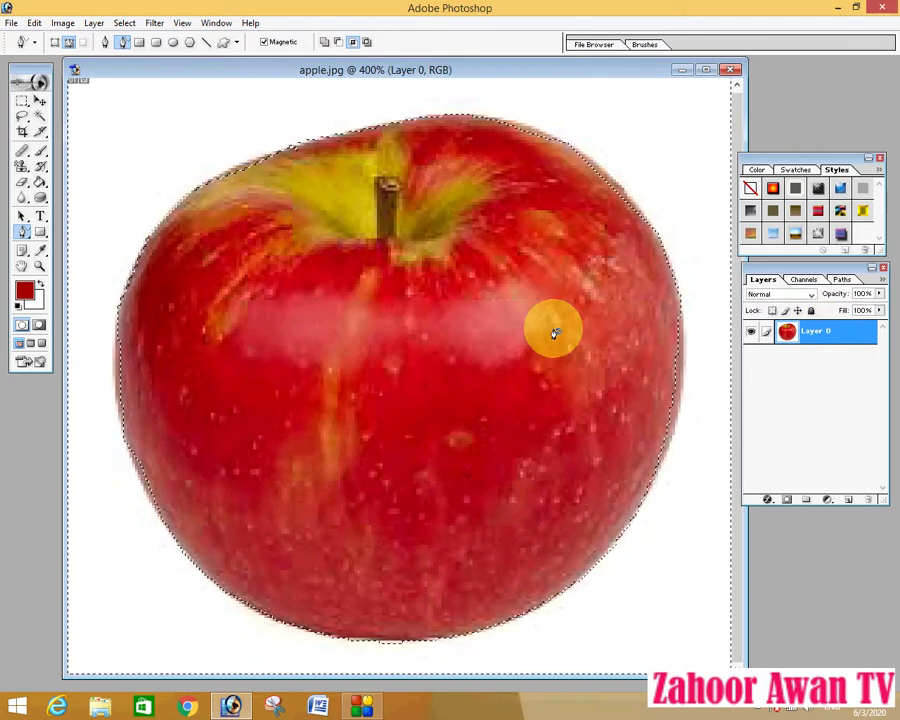
key("Delete")
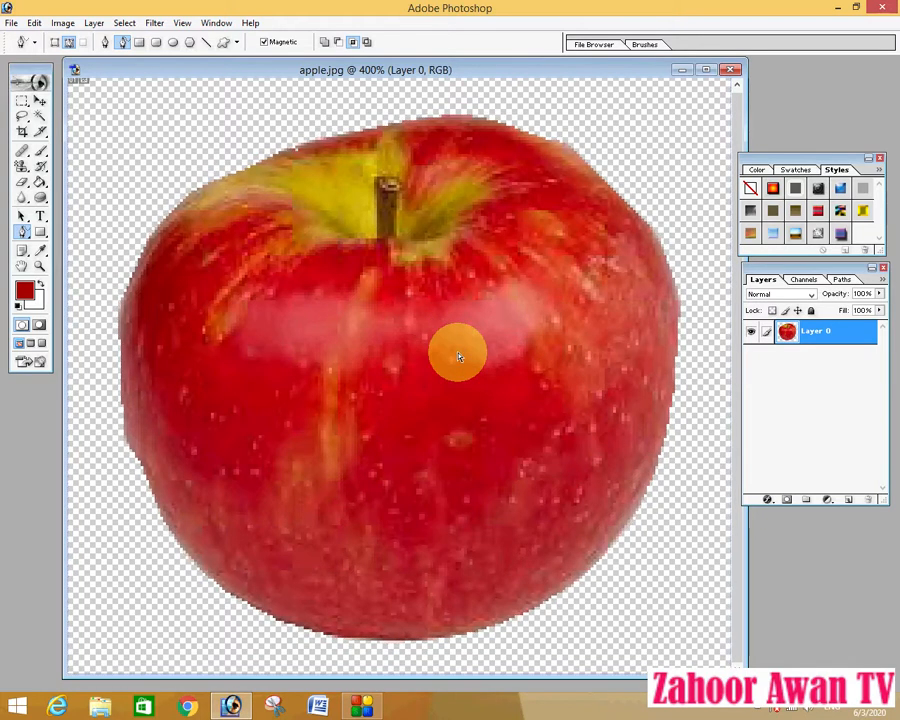
View the cut-out apple at 100% and close apple.jpg without saving.
left_click(40, 265)
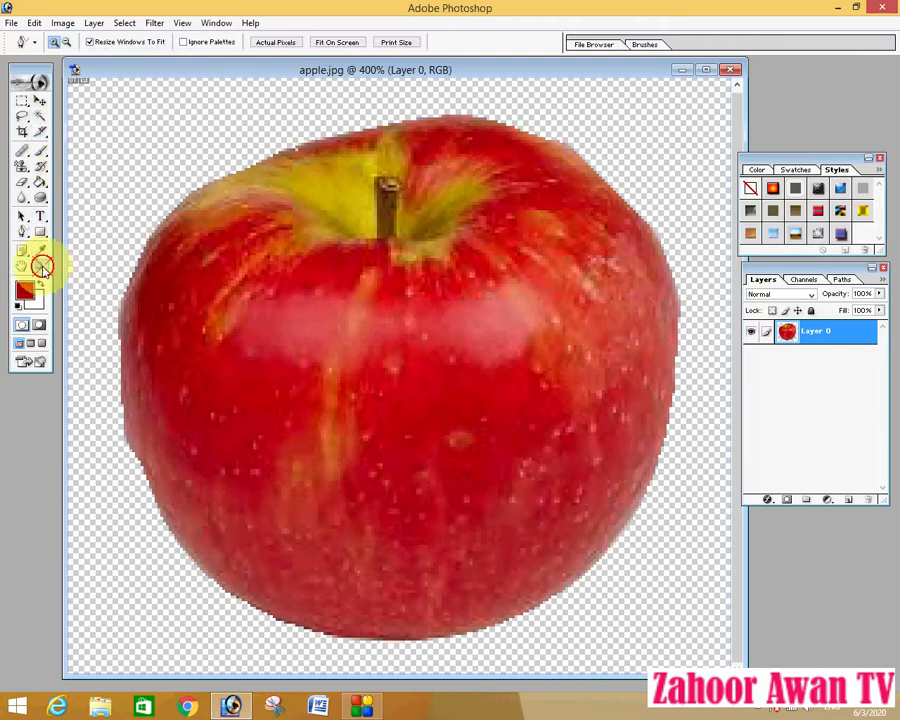
left_click(66, 42)
left_click(304, 310)
left_click(314, 324)
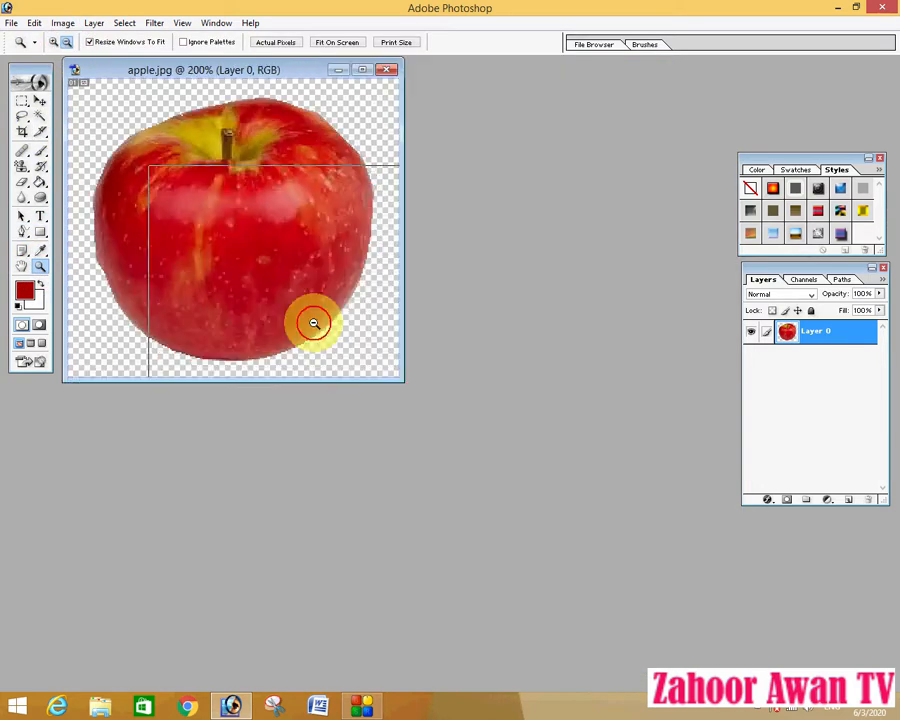
left_click(207, 189)
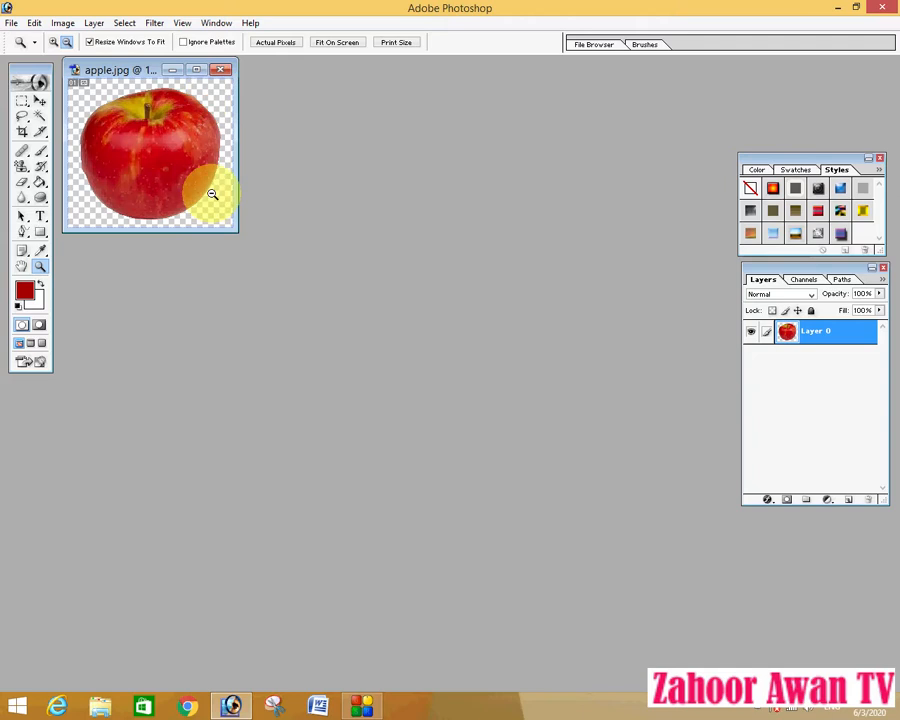
left_click(221, 70)
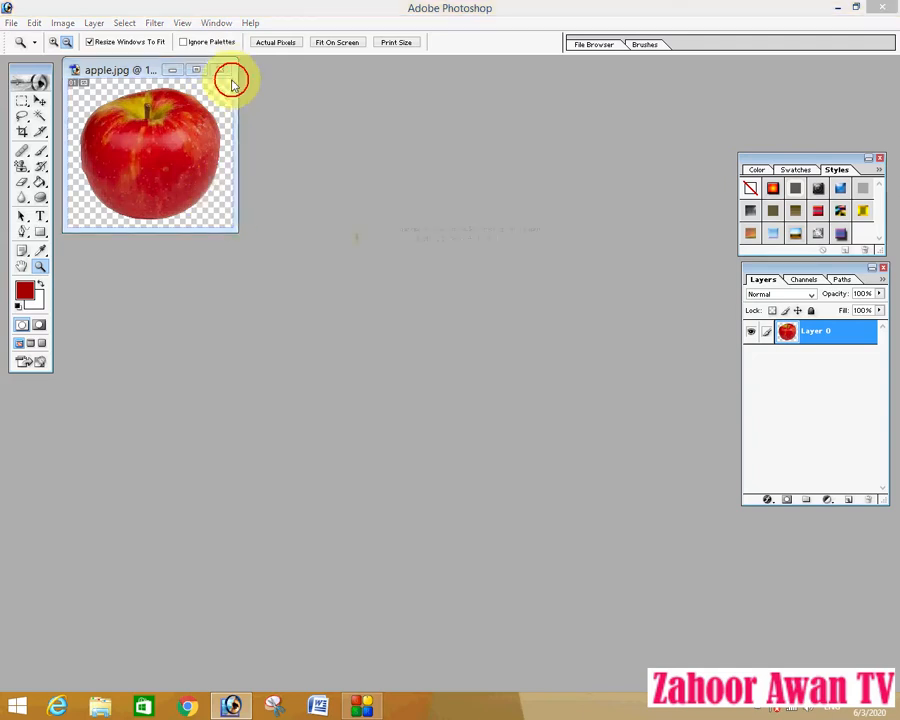
left_click(452, 267)
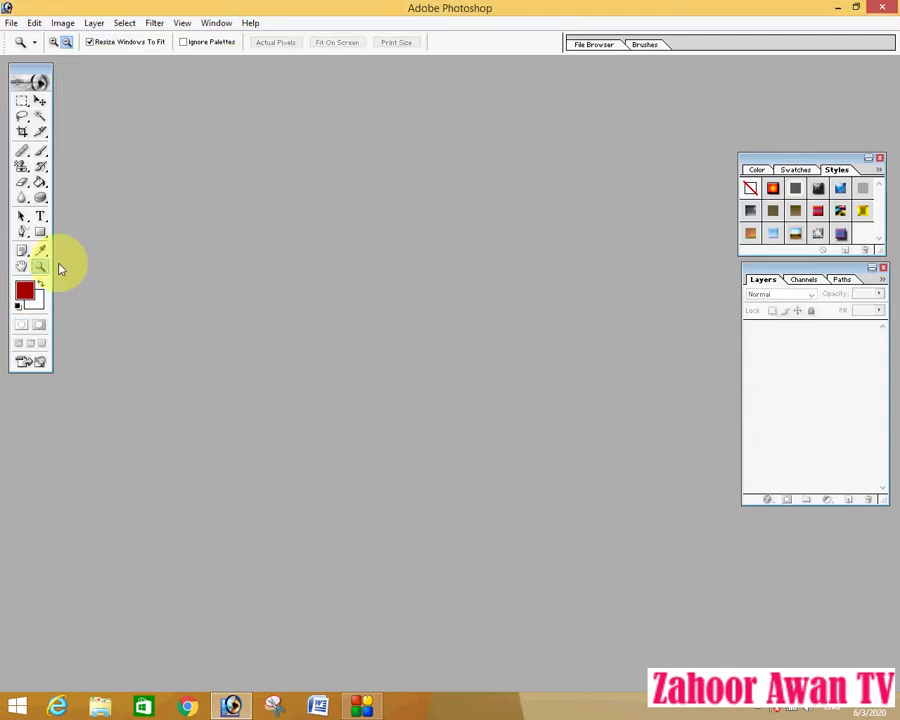
left_click(23, 232)
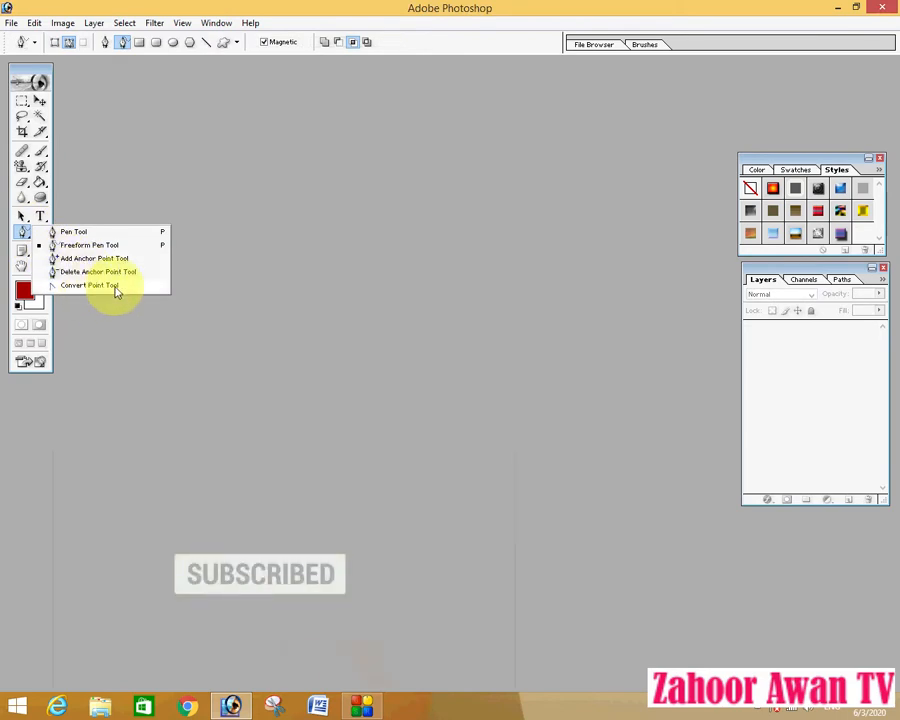
left_click(259, 237)
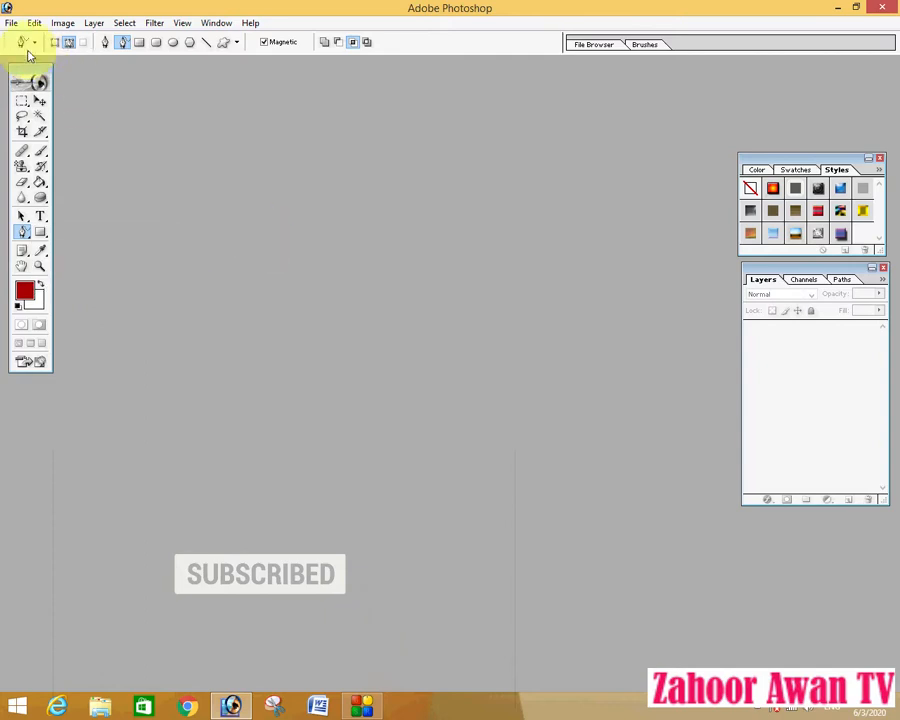
Create a new RGB document of 600 x 600 pixels at 96 pixels/inch with white contents.
left_click(12, 22)
left_click(30, 37)
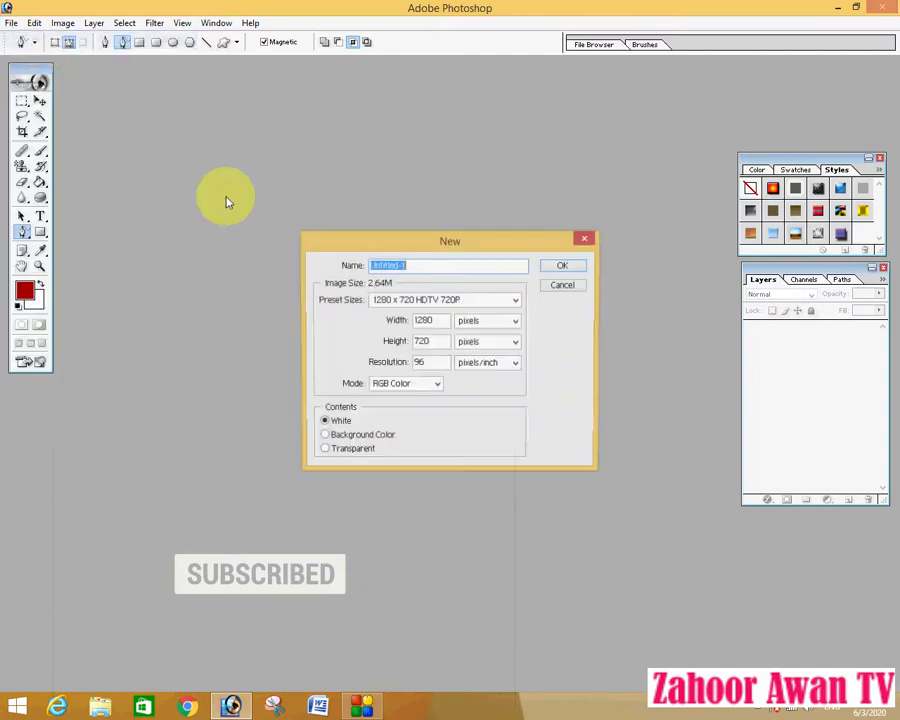
double_click(424, 320)
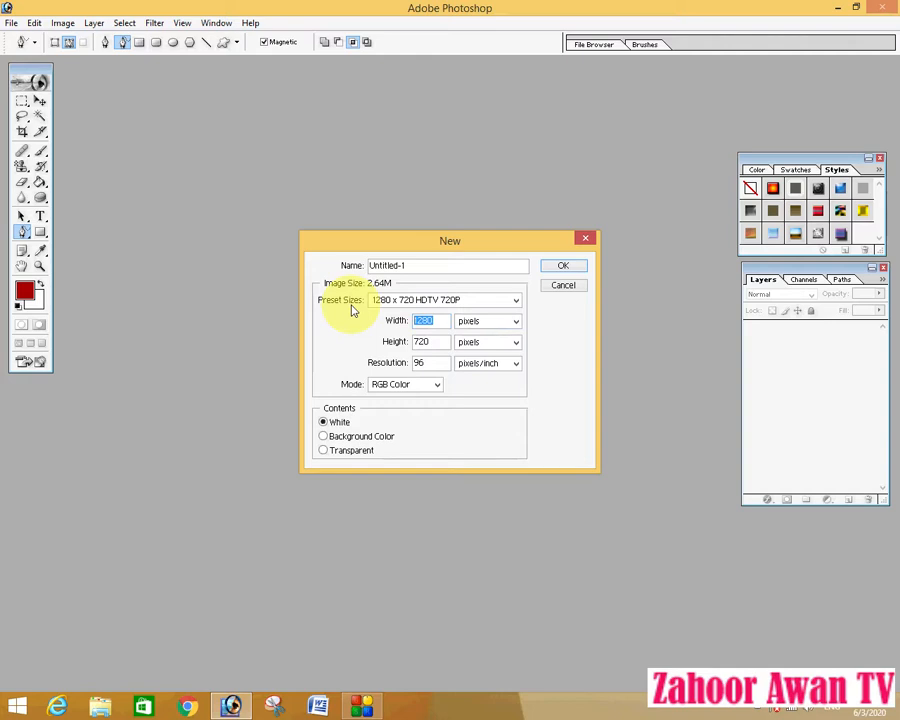
double_click(434, 341)
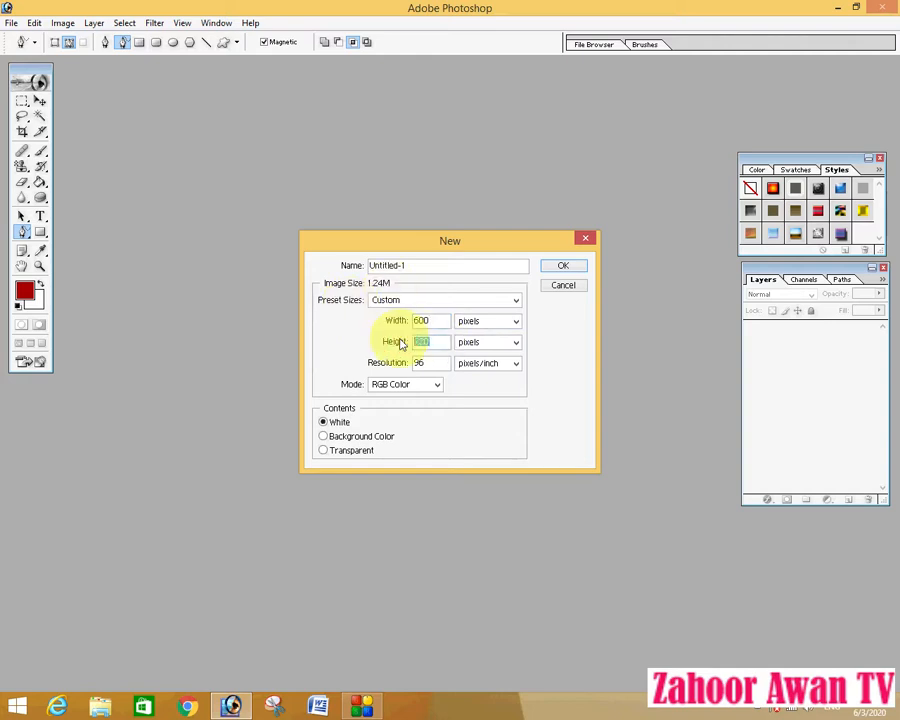
type("600")
left_click(568, 263)
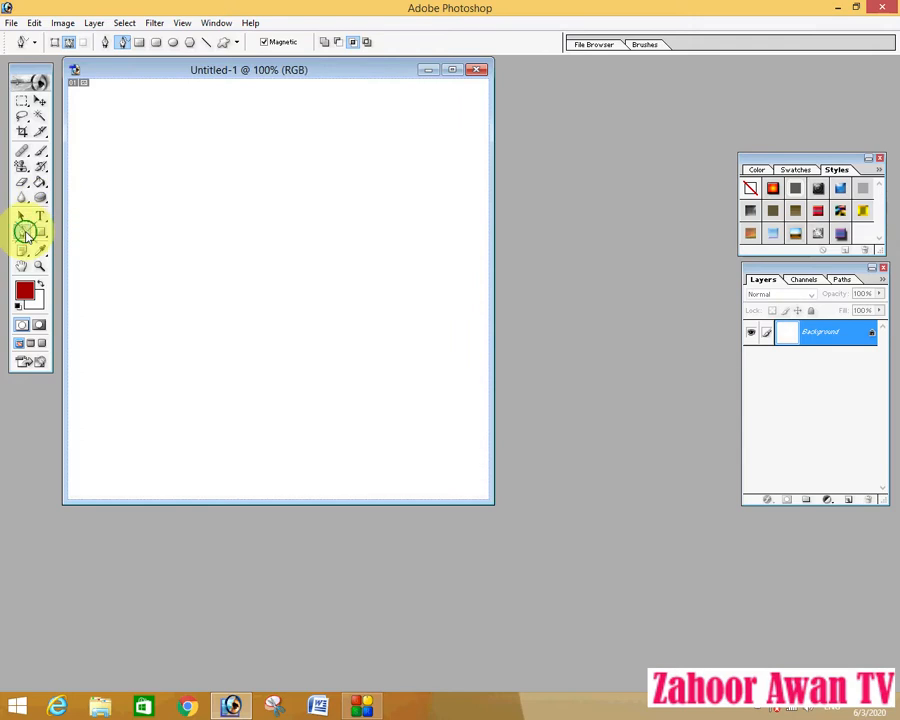
Draw a closed triangular path with the Pen tool in the upper part of the blank canvas.
left_click_drag(25, 232, 70, 234)
left_click(178, 151)
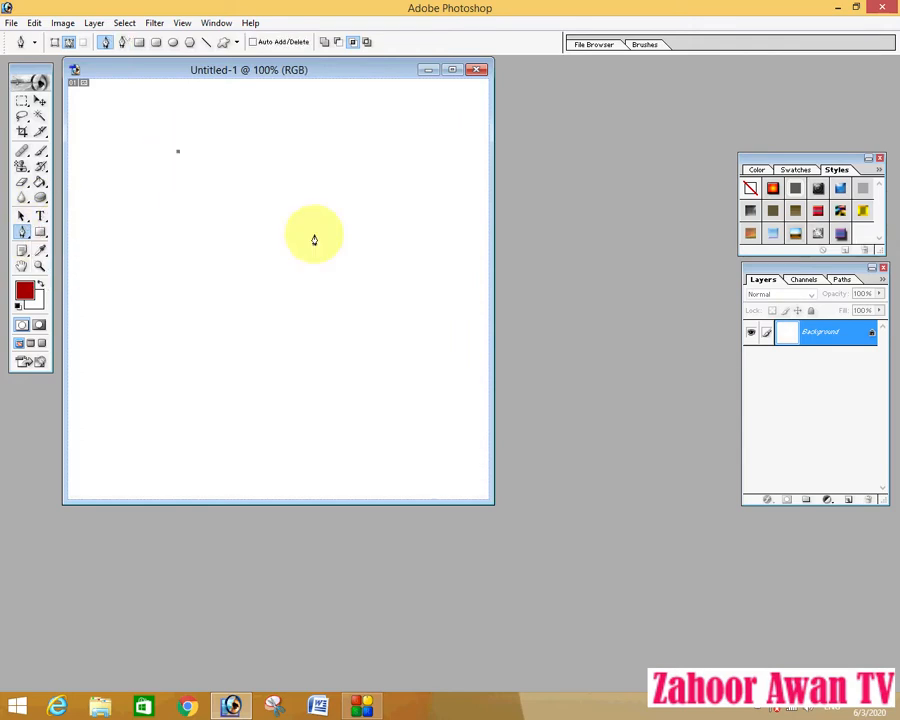
left_click(183, 275)
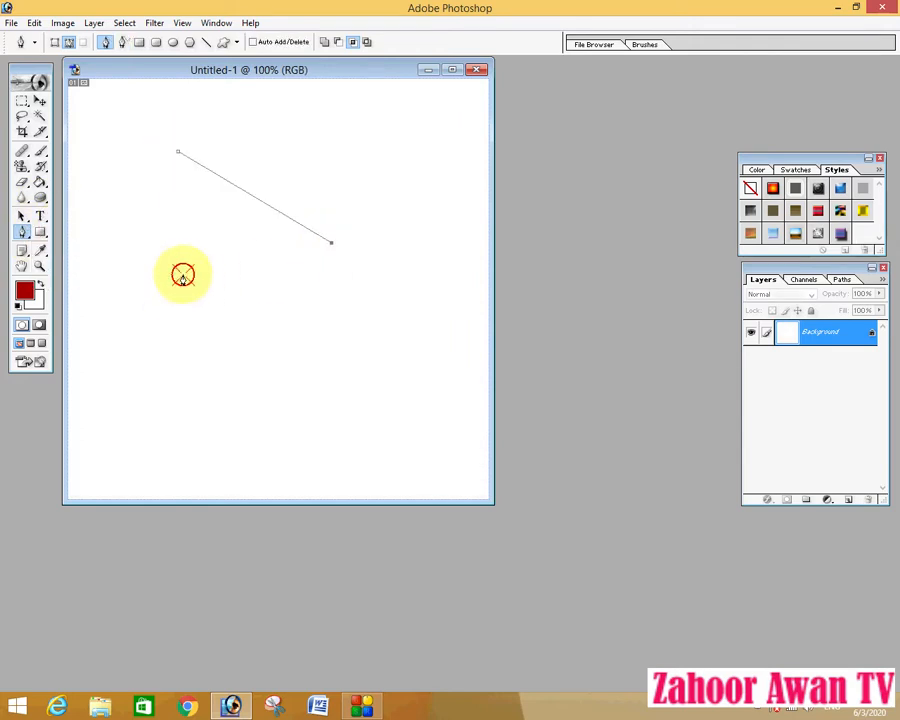
left_click(178, 155)
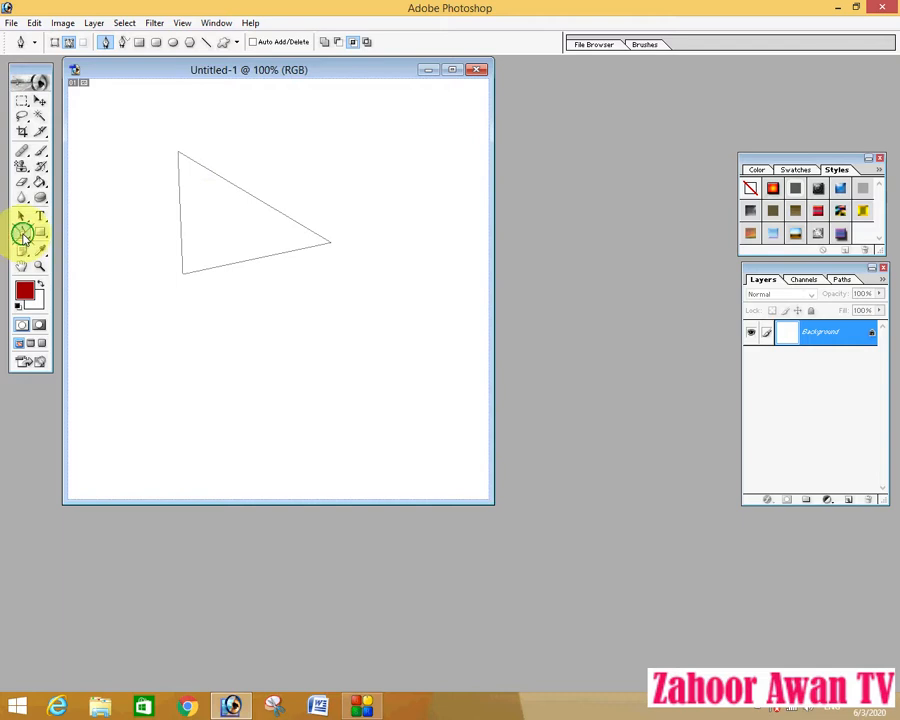
Add an anchor point midway along the triangle's sloping upper side, pull it outward into a curve and adjust its direction handle.
left_click(23, 234)
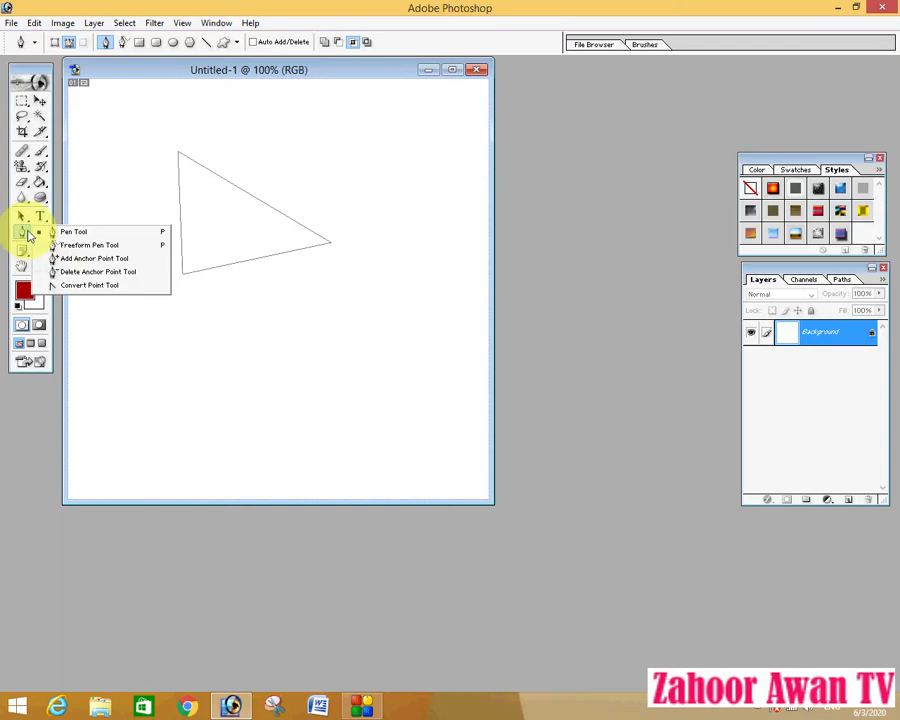
left_click(82, 259)
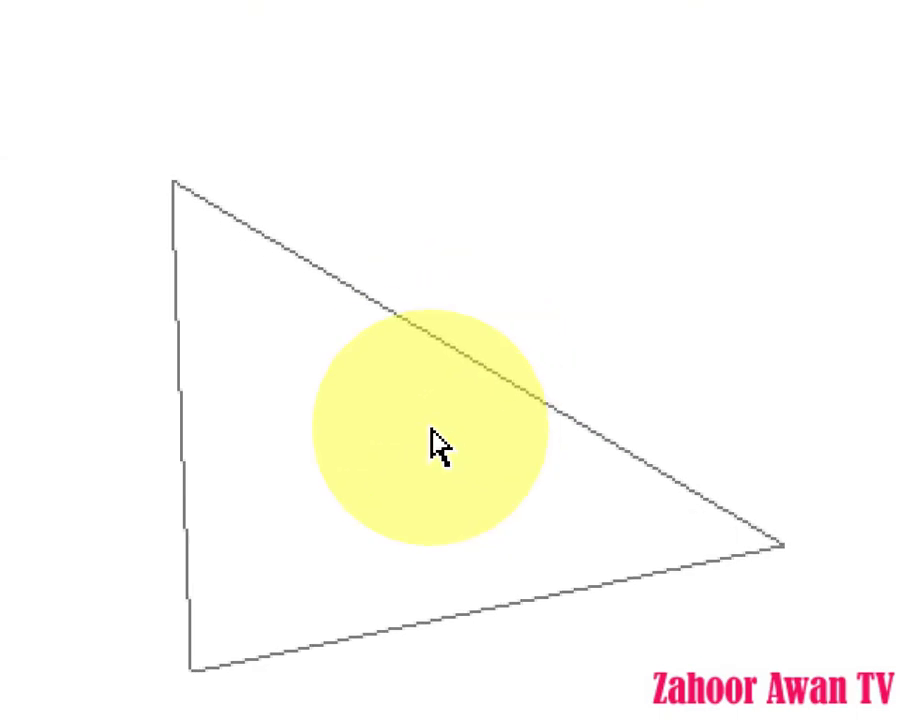
left_click(451, 347)
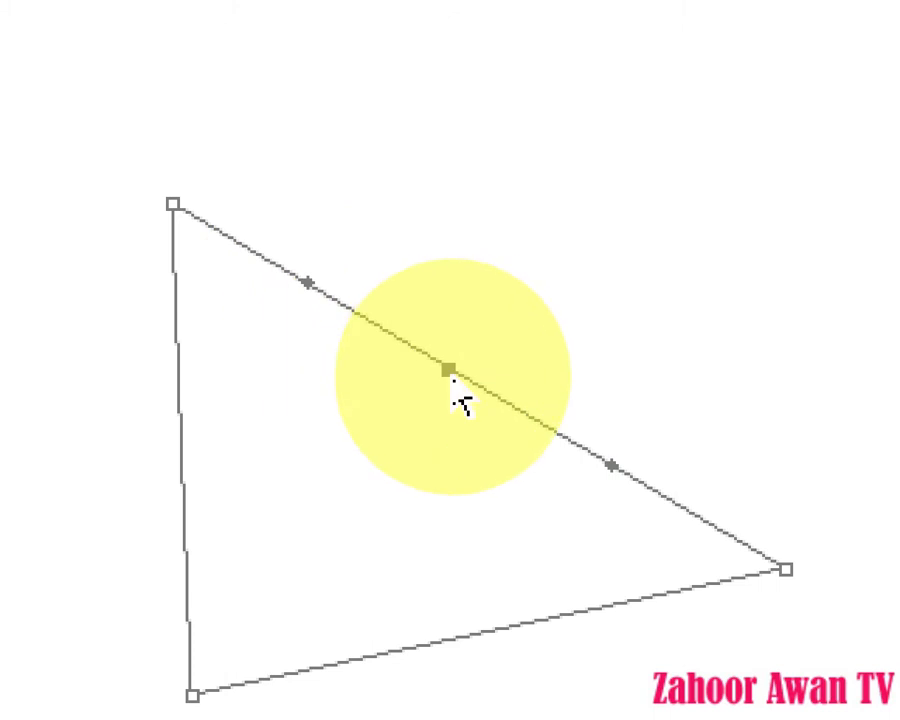
left_click_drag(451, 370, 598, 200)
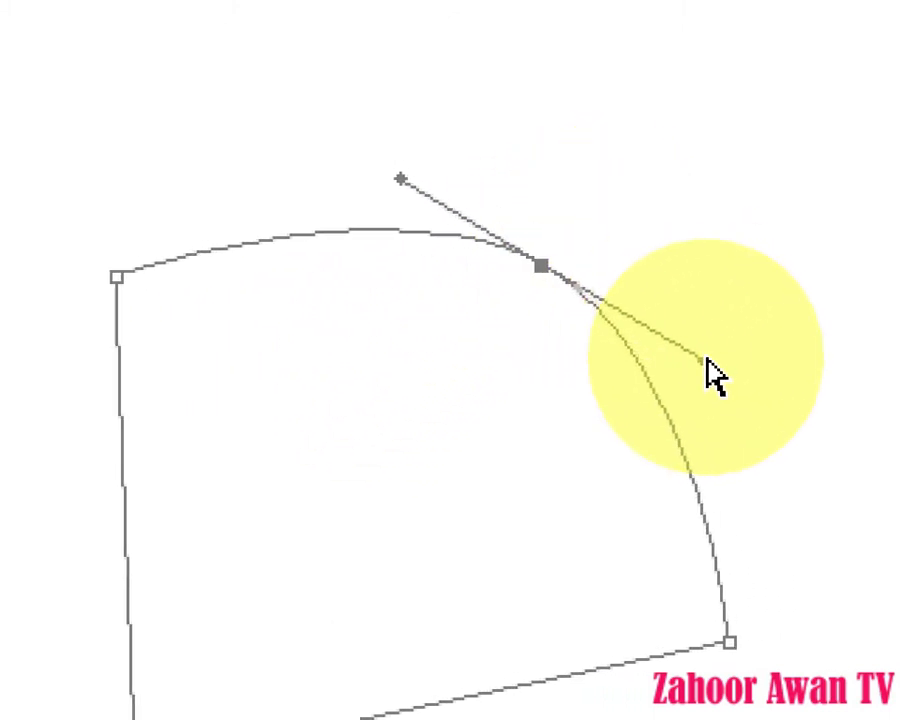
mouse_move(750, 360)
left_mouse_down()
mouse_move(757, 341)
mouse_move(743, 360)
left_mouse_up()
left_click_drag(624, 349, 606, 370)
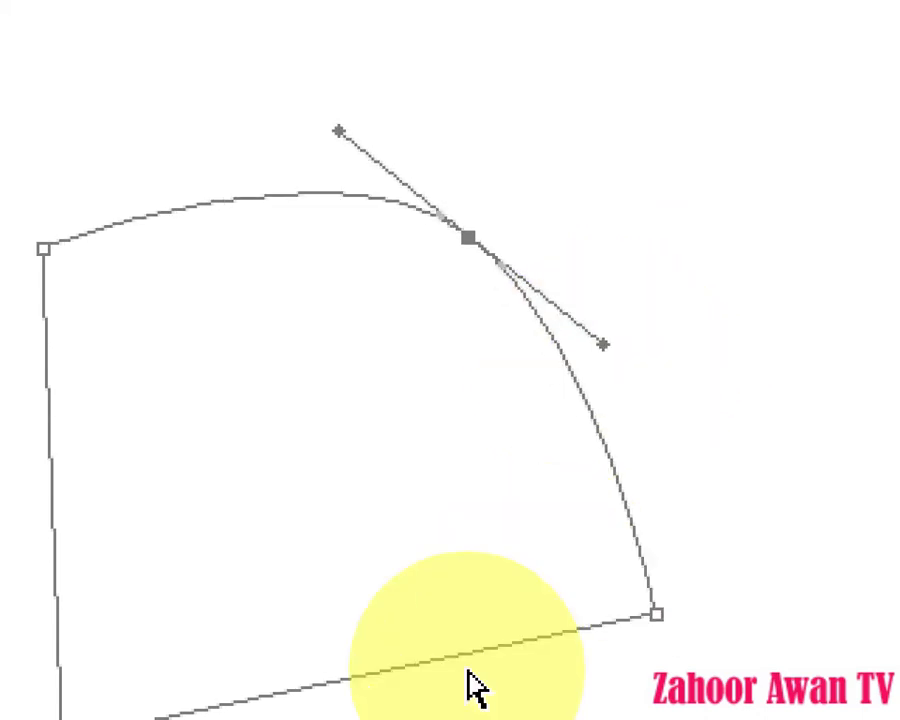
Add an anchor point midway along the triangle's lower side and pull it downward to bulge that side into a curve.
left_click(388, 698)
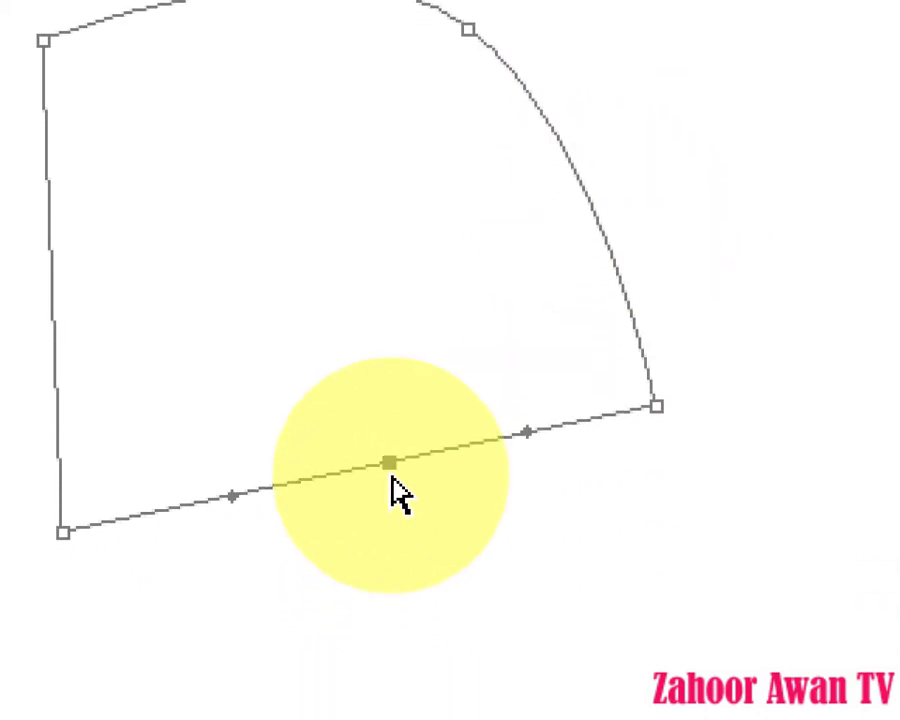
left_click_drag(391, 493, 413, 583)
left_click_drag(415, 515, 418, 538)
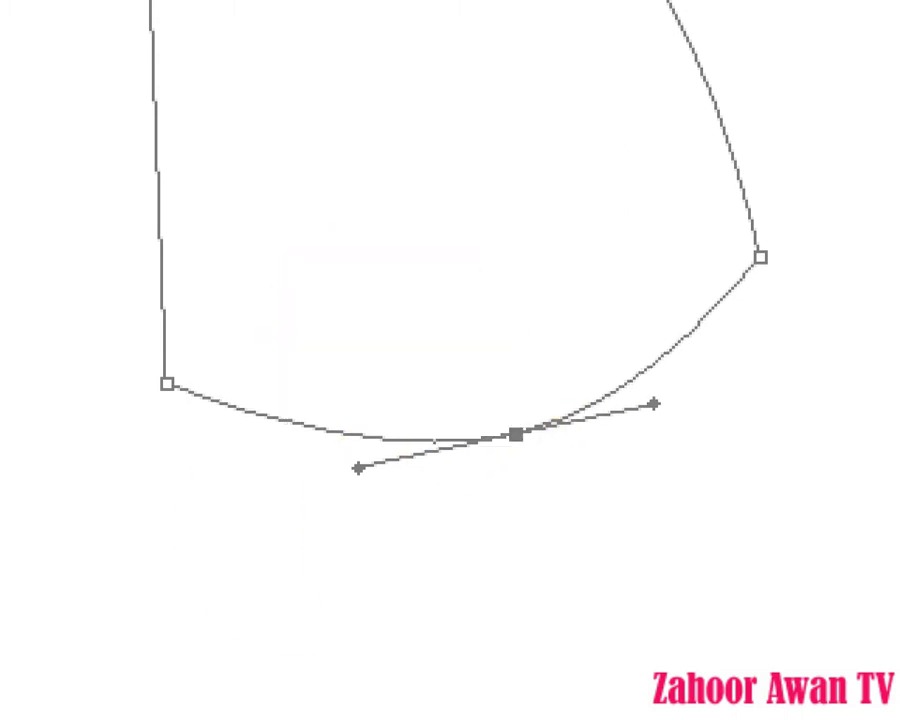
Remove the two added anchor points from the path with the Delete Anchor Point tool, restoring the triangle.
left_click(12, 202)
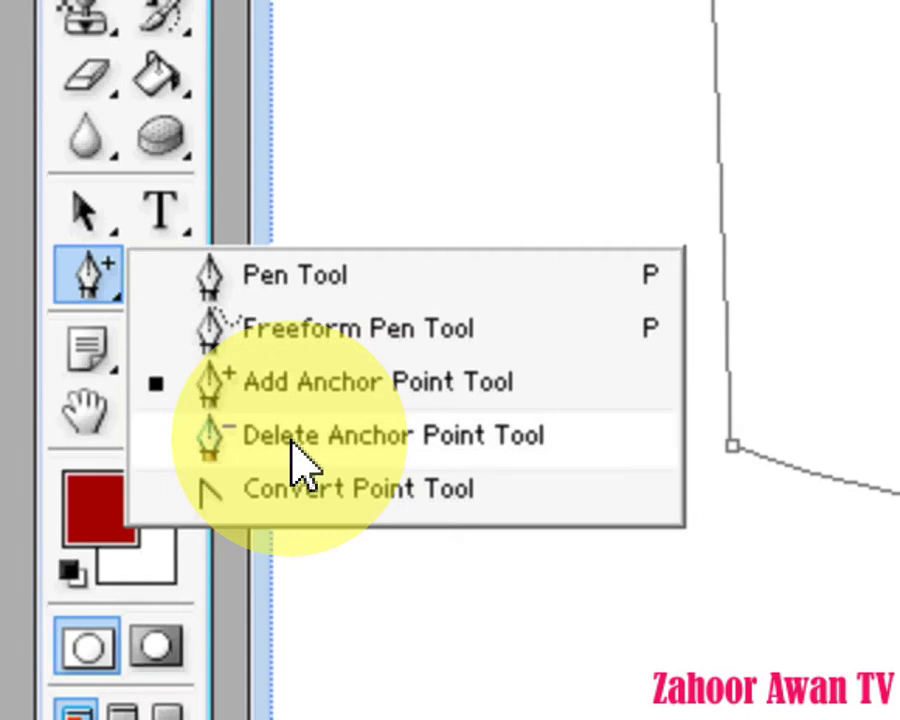
left_click(300, 458)
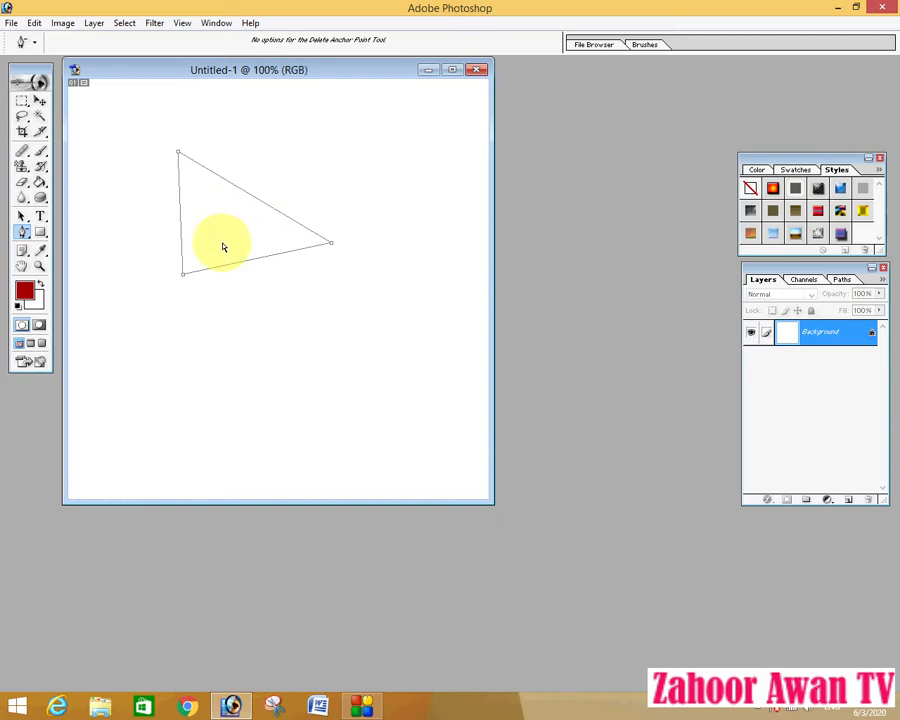
Turn the triangle's three corners into curved points with the Convert Point tool, bending the sides between them.
left_click(22, 231)
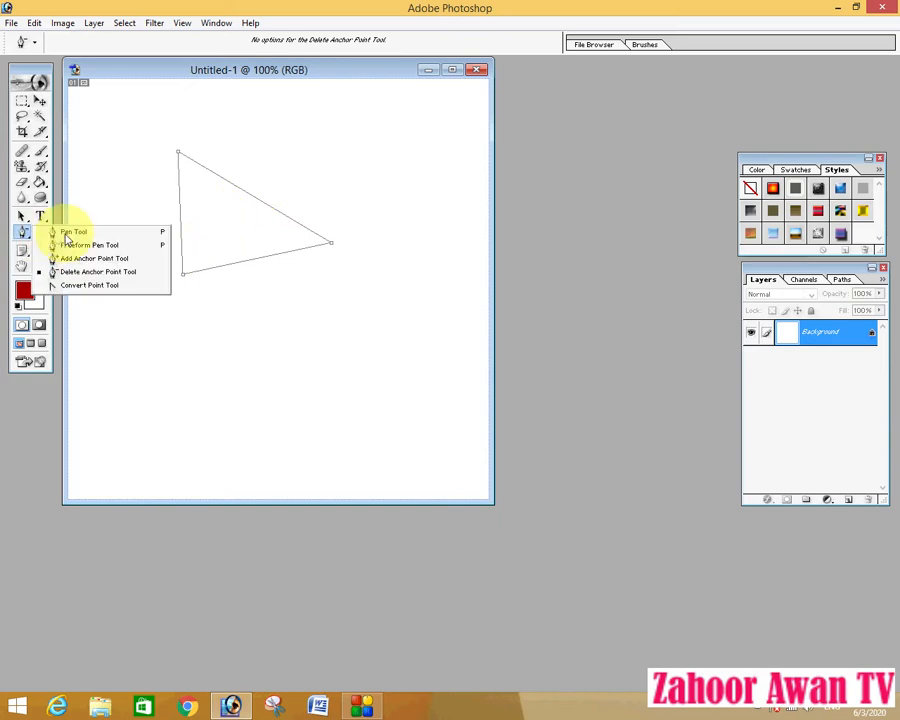
left_click(96, 286)
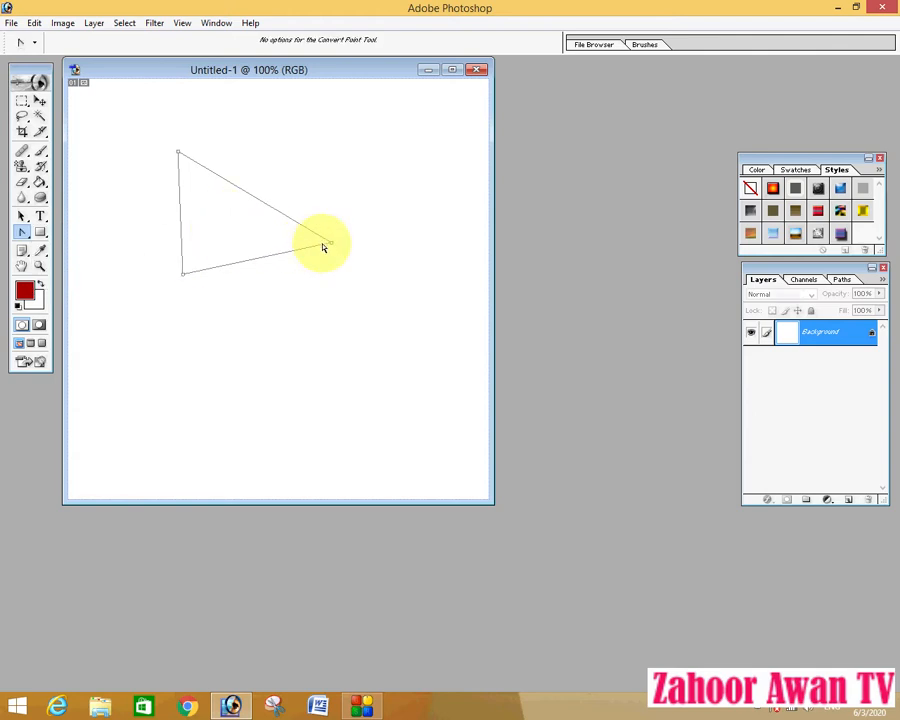
left_click_drag(330, 242, 337, 300)
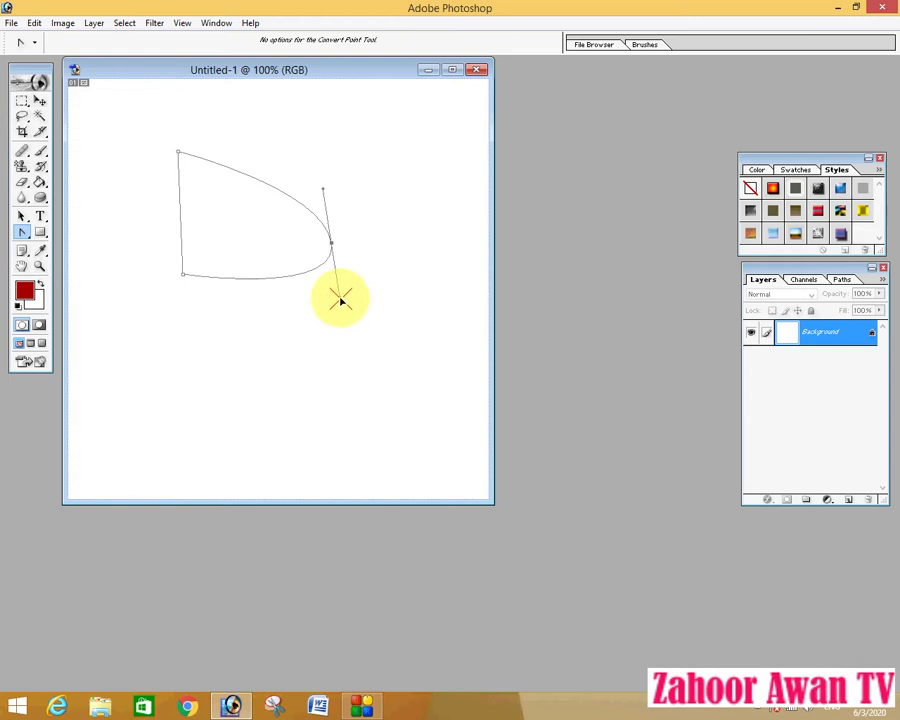
left_click_drag(182, 272, 180, 307)
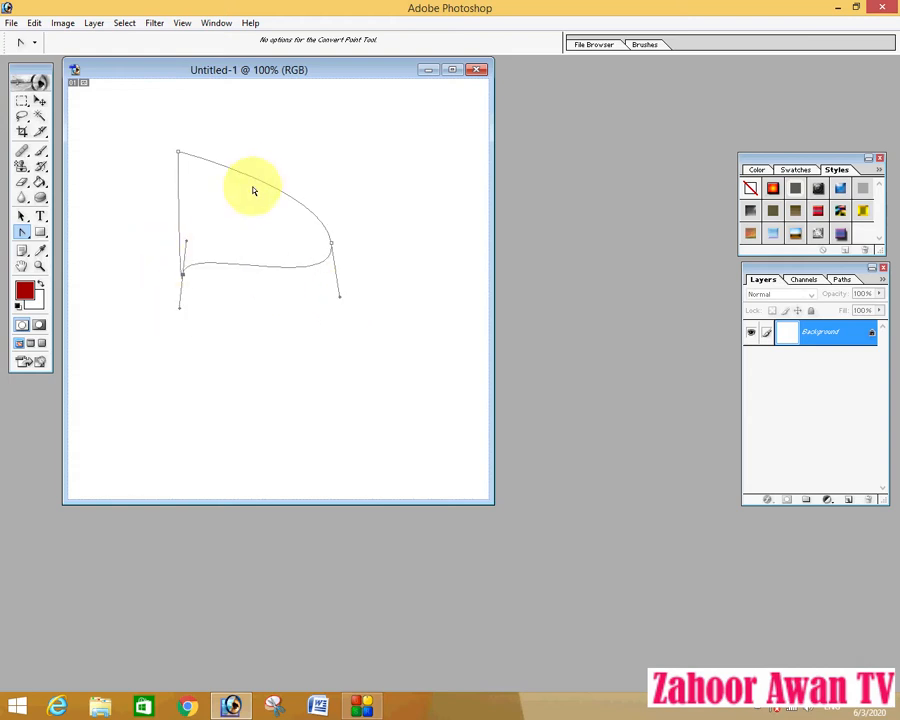
left_click_drag(253, 188, 307, 145)
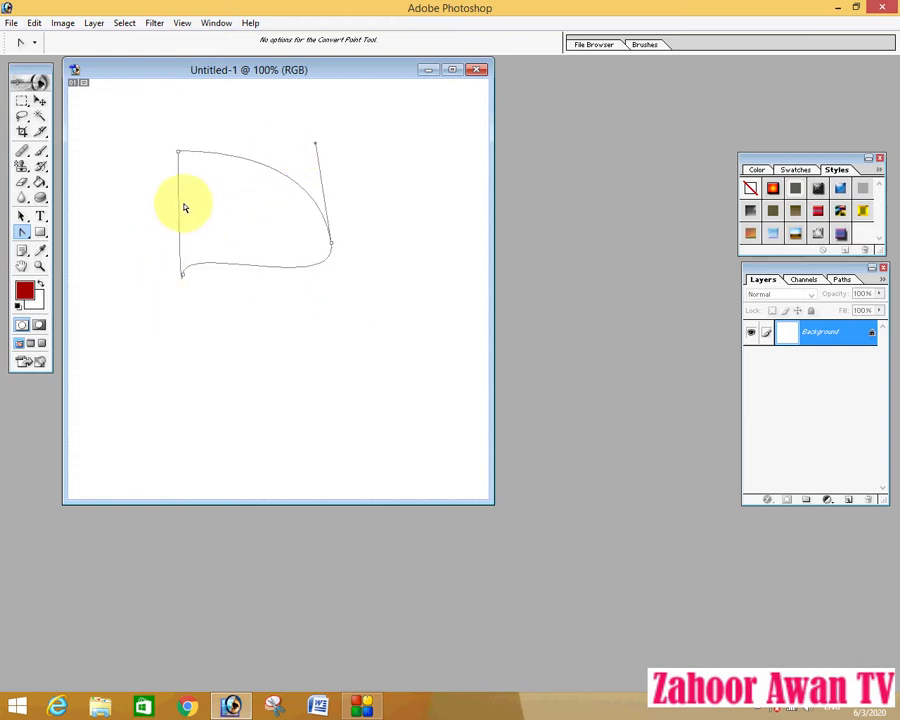
left_click_drag(180, 209, 135, 218)
left_click_drag(179, 154, 95, 162)
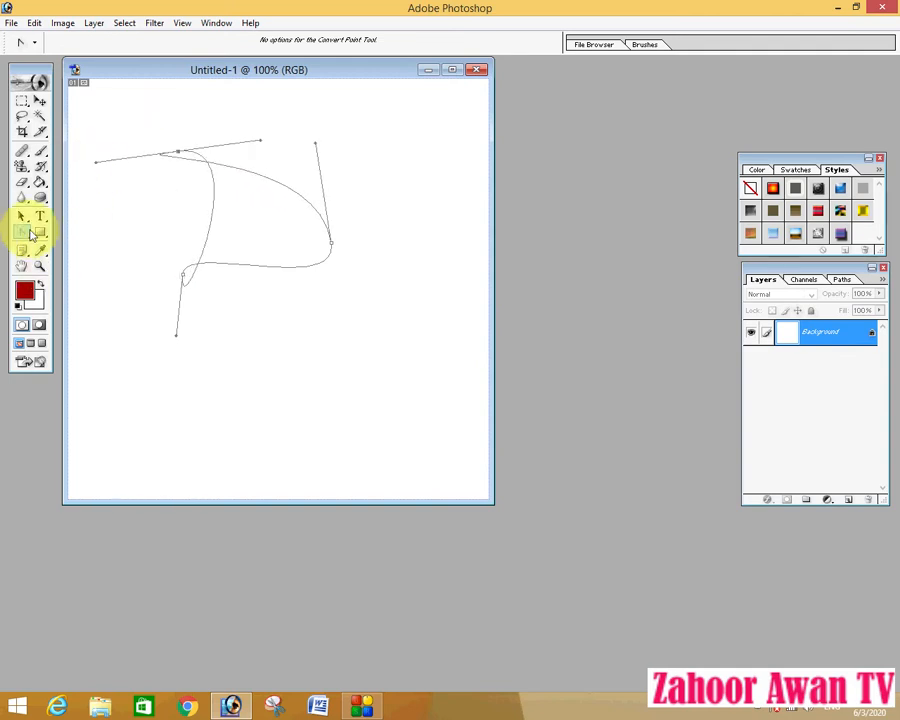
Reposition the direction handles at the path's three anchor points with the Convert Point tool to reshape its left and upper curves.
left_click_drag(23, 231, 101, 289)
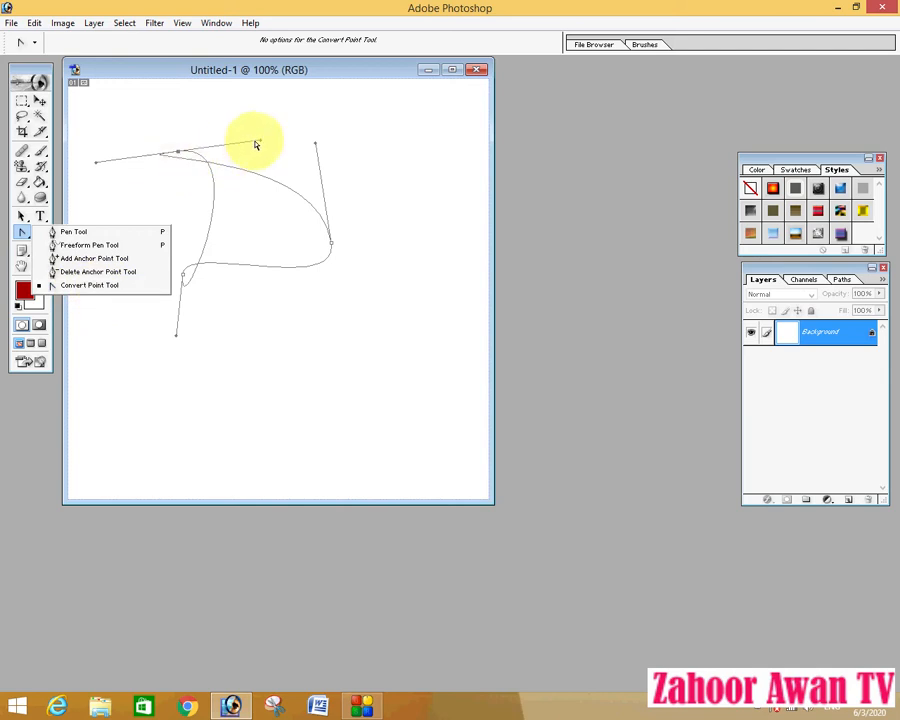
left_click_drag(260, 143, 109, 287)
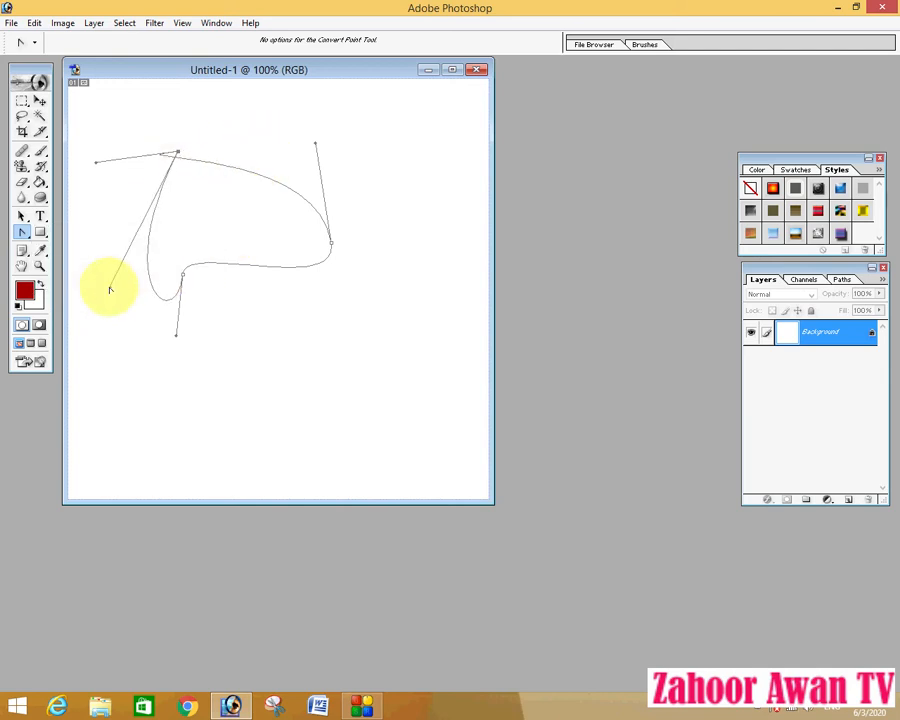
left_click_drag(177, 338, 125, 376)
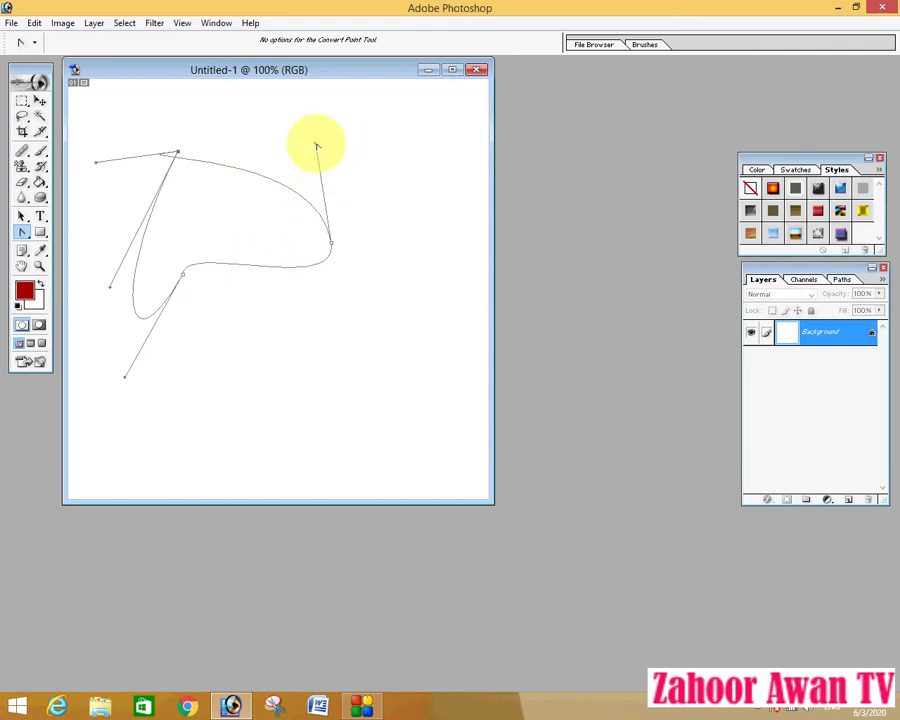
left_click_drag(317, 145, 339, 172)
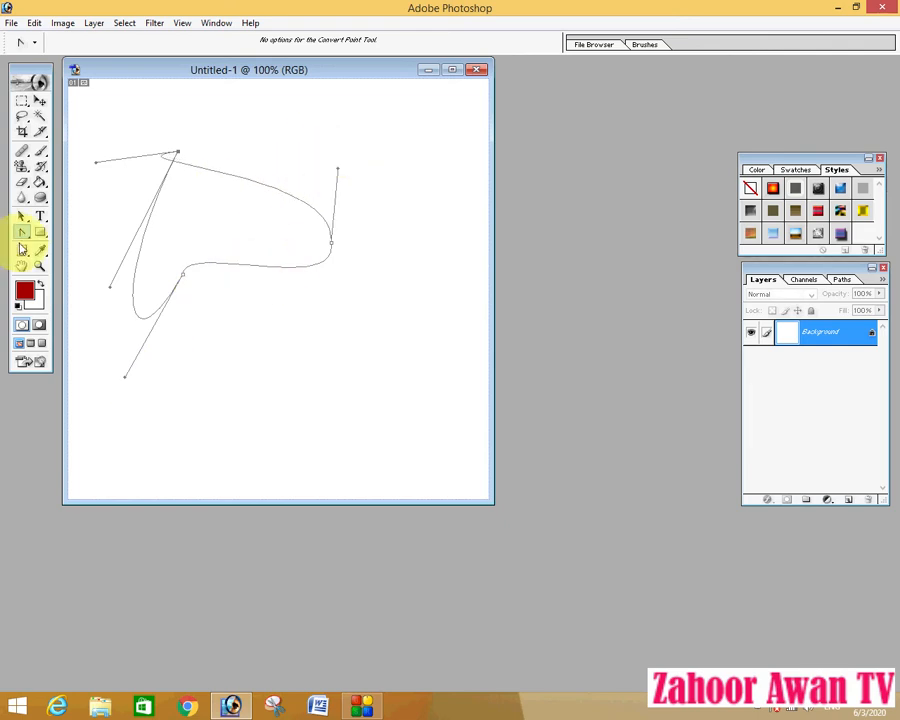
Open the group of pen tool variants.
left_click(24, 232)
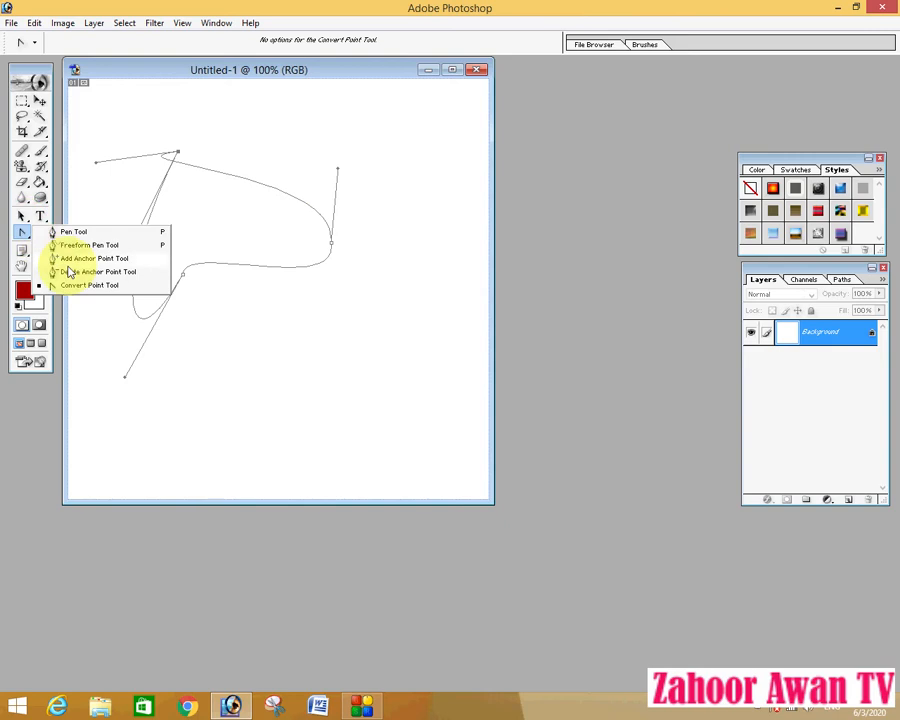